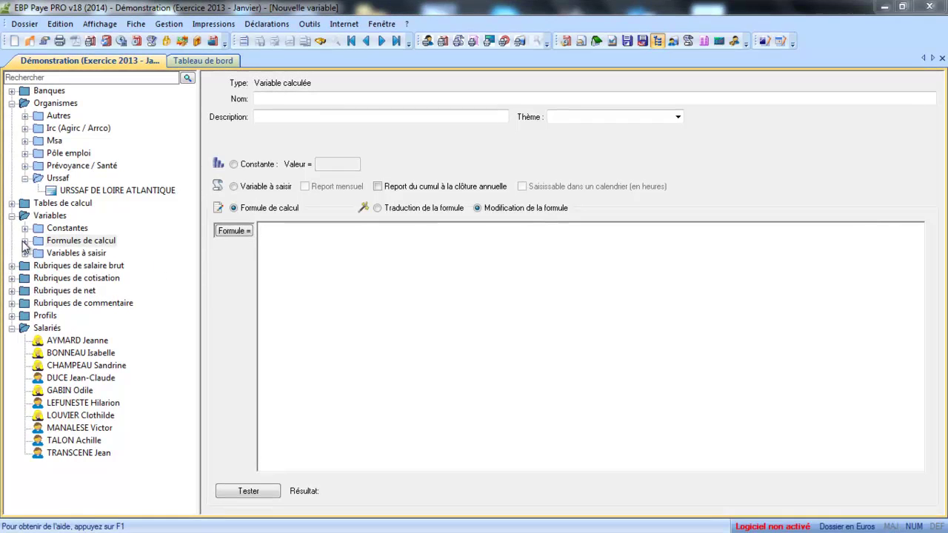
pyautogui.click(25, 241)
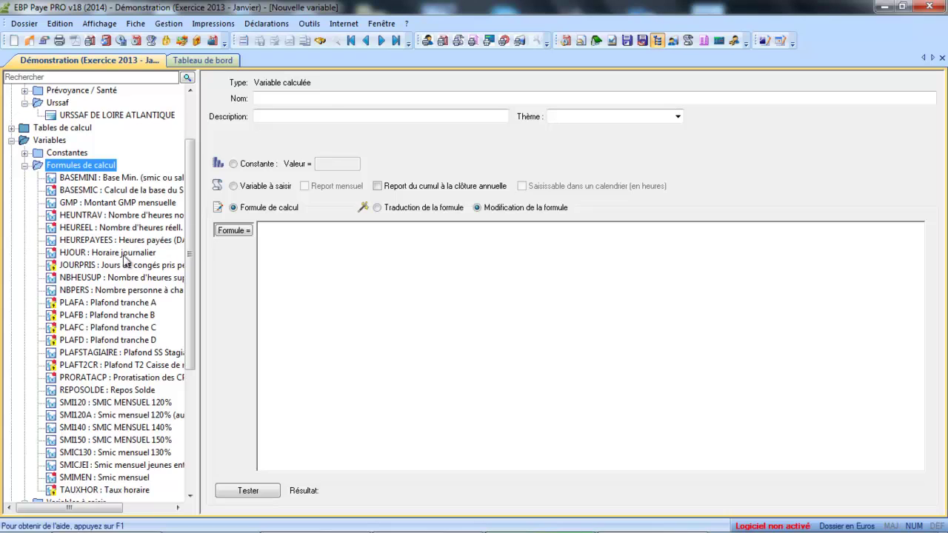
pyautogui.click(169, 25)
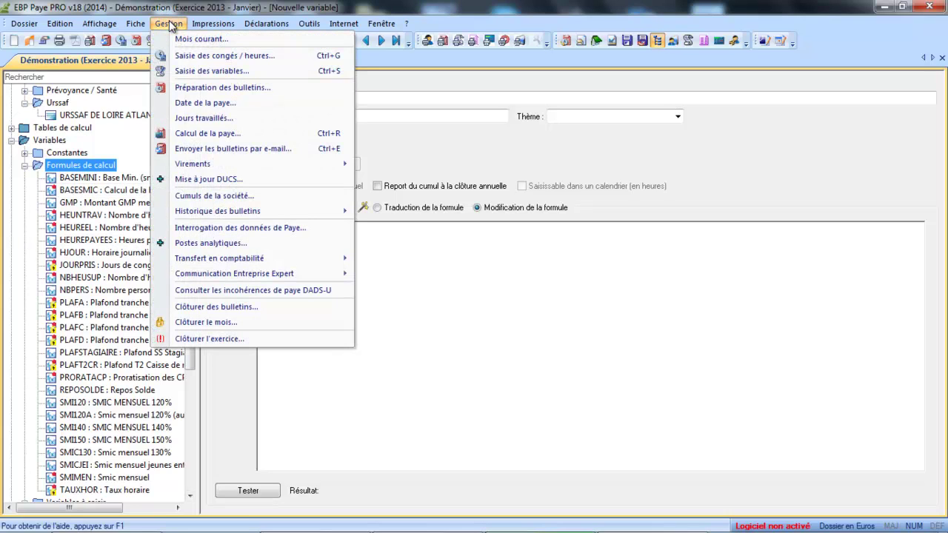
pyautogui.click(476, 459)
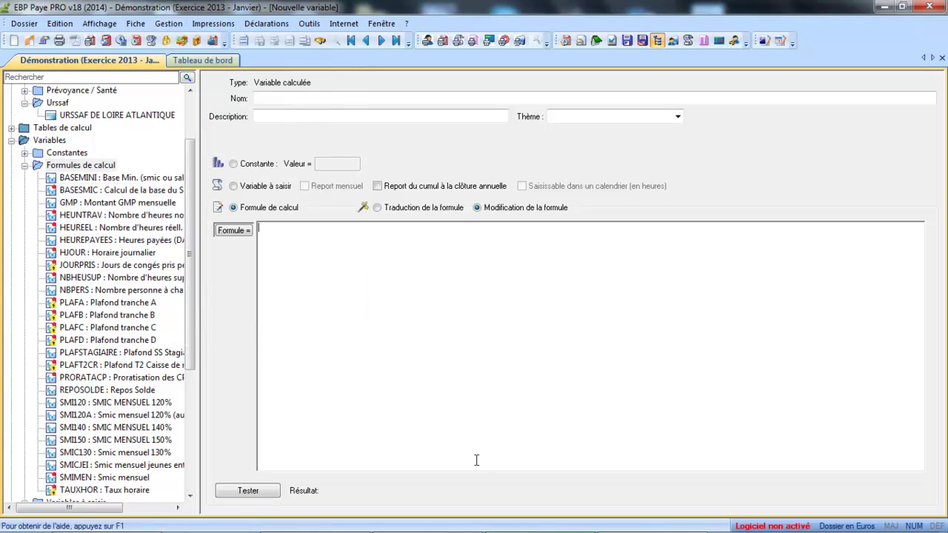
pyautogui.click(11, 141)
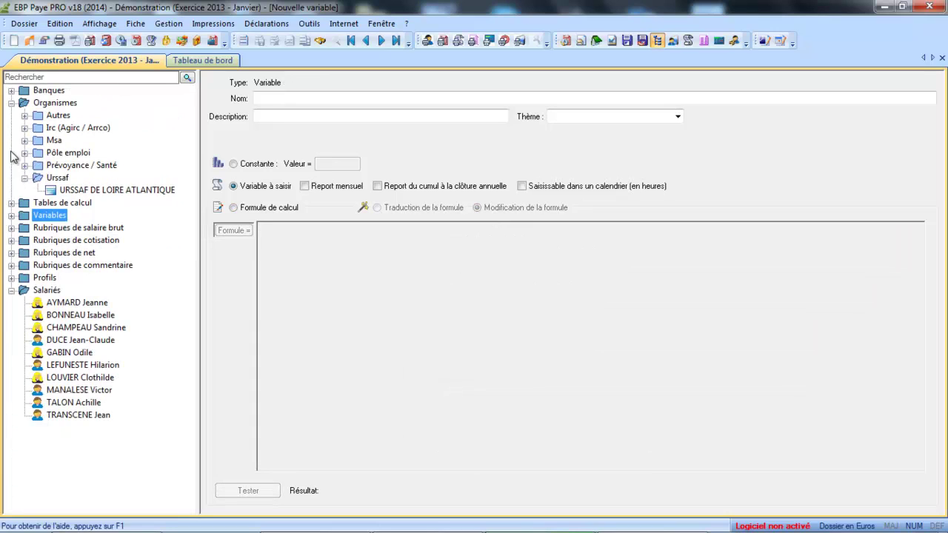
# - Open the first listed employee's payslip and set the HEUSU25 variable of the GHS25DED overtime line to 5
pyautogui.click(50, 303)
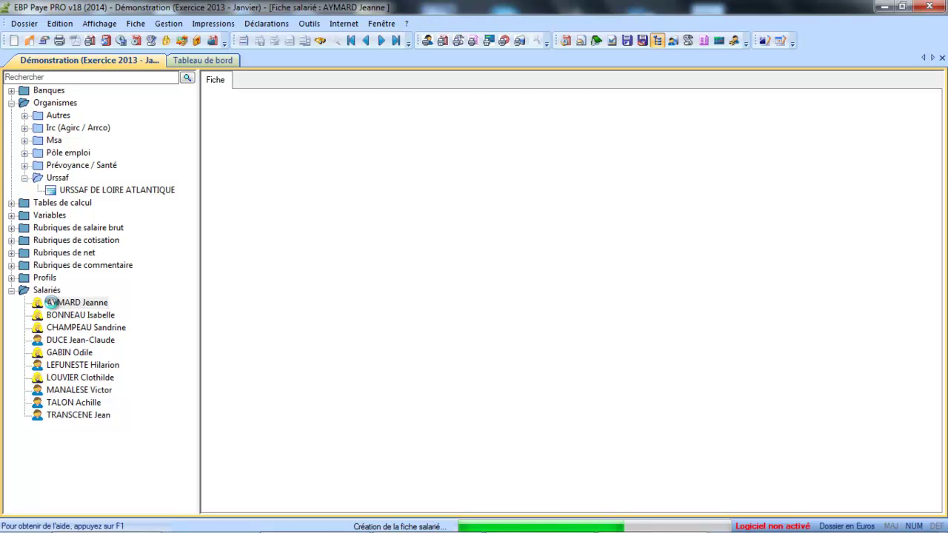
pyautogui.click(280, 81)
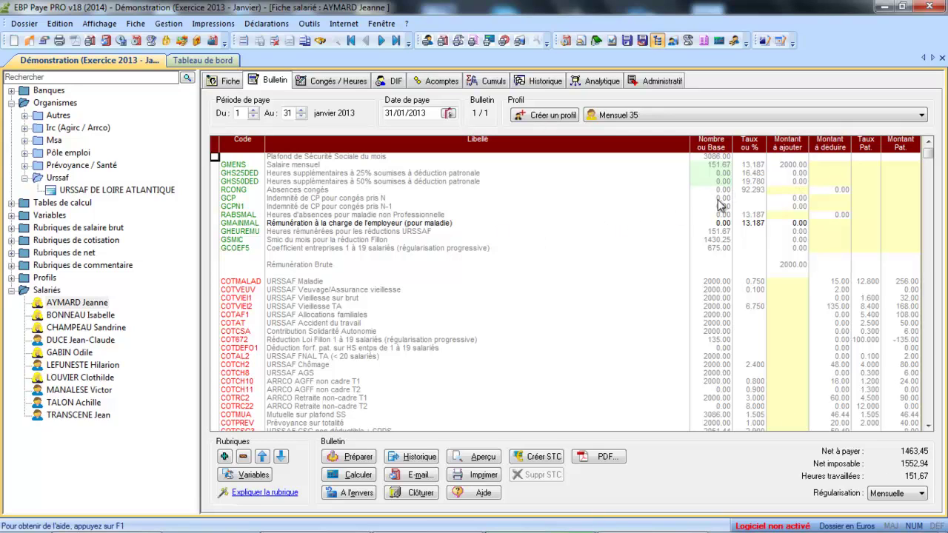
pyautogui.click(717, 175)
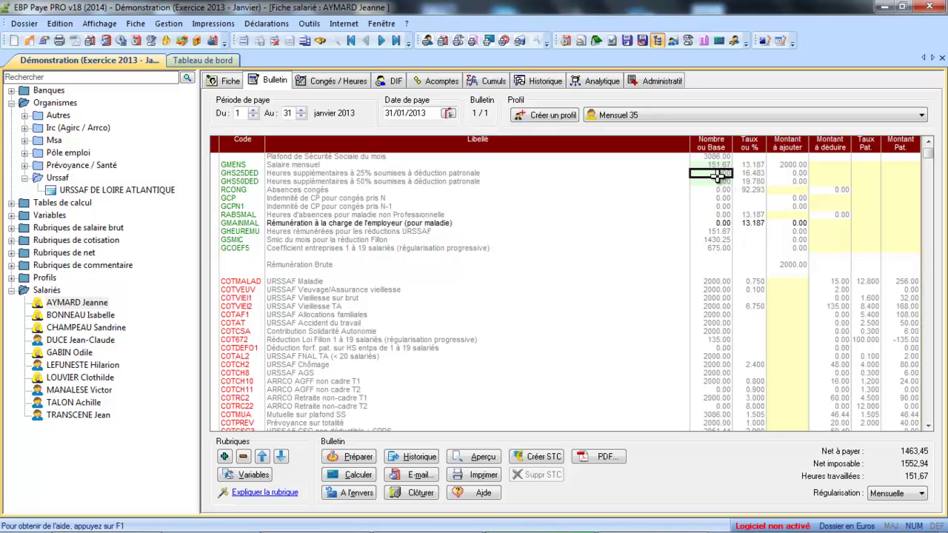
pyautogui.doubleClick(717, 176)
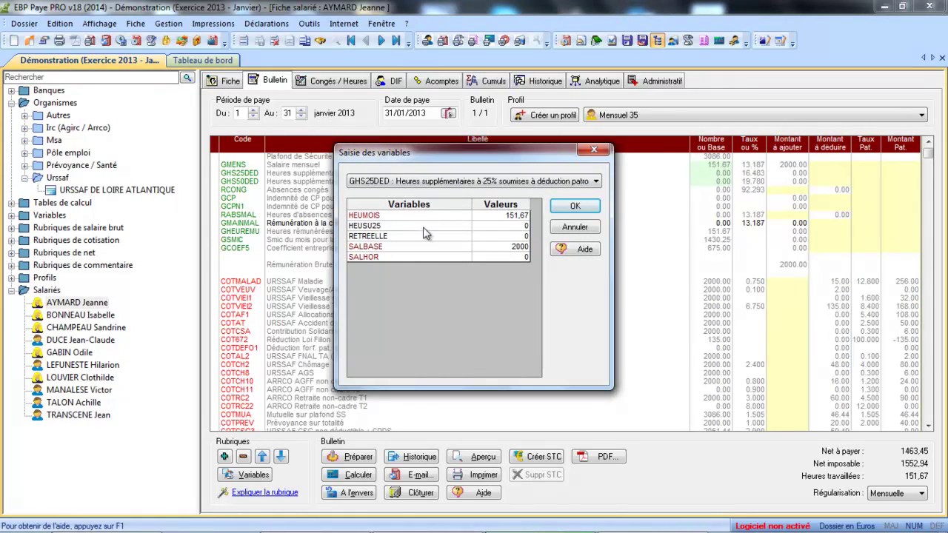
pyautogui.click(500, 226)
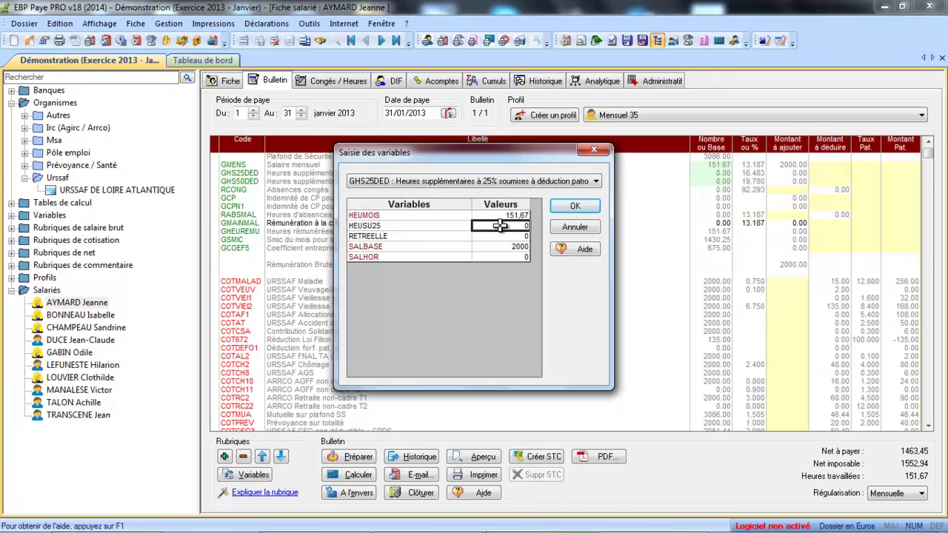
pyautogui.write('5')
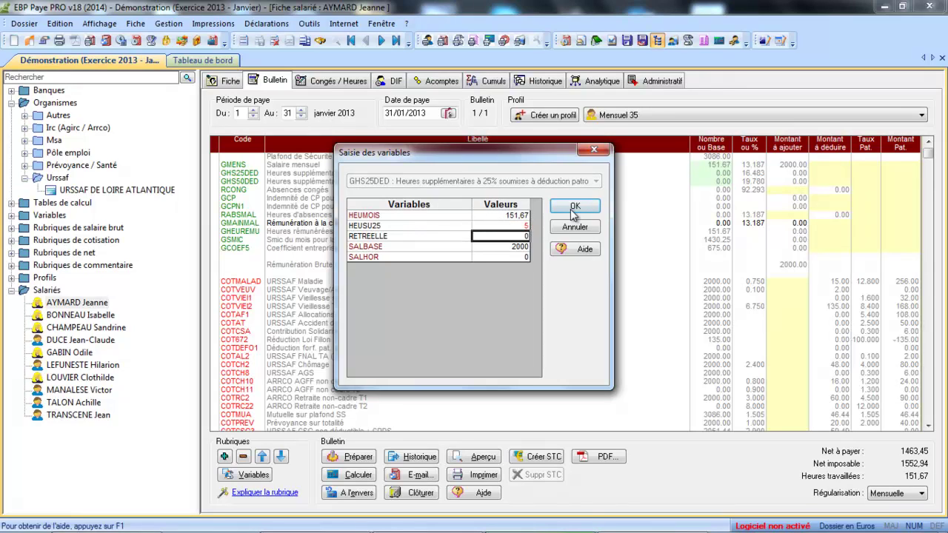
pyautogui.click(575, 207)
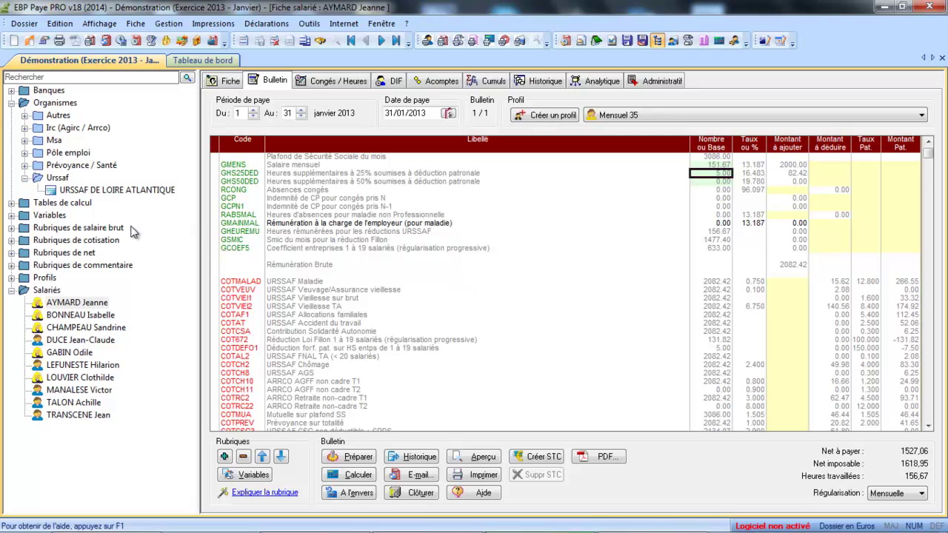
# - Open the HEUREEL calculated variable and examine where its formula uses NBHEUSUP
pyautogui.click(12, 216)
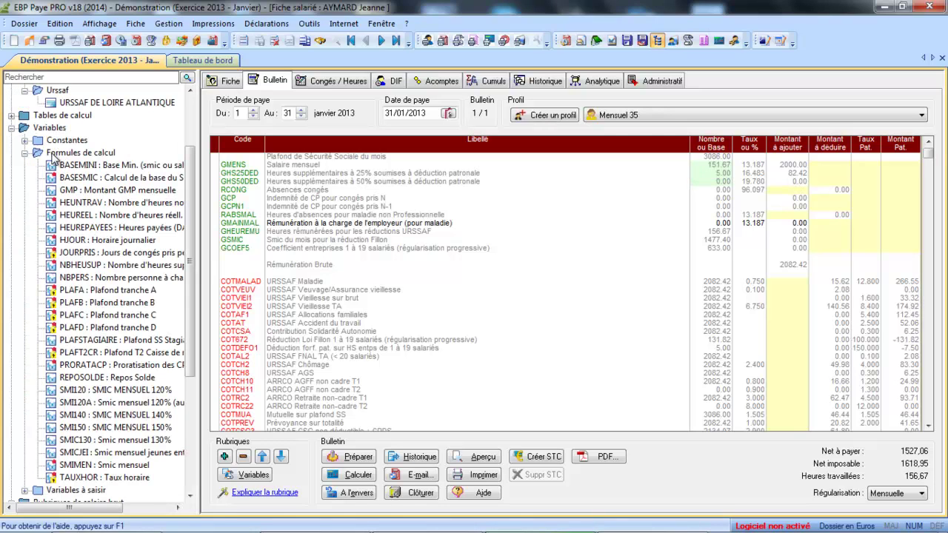
pyautogui.doubleClick(78, 216)
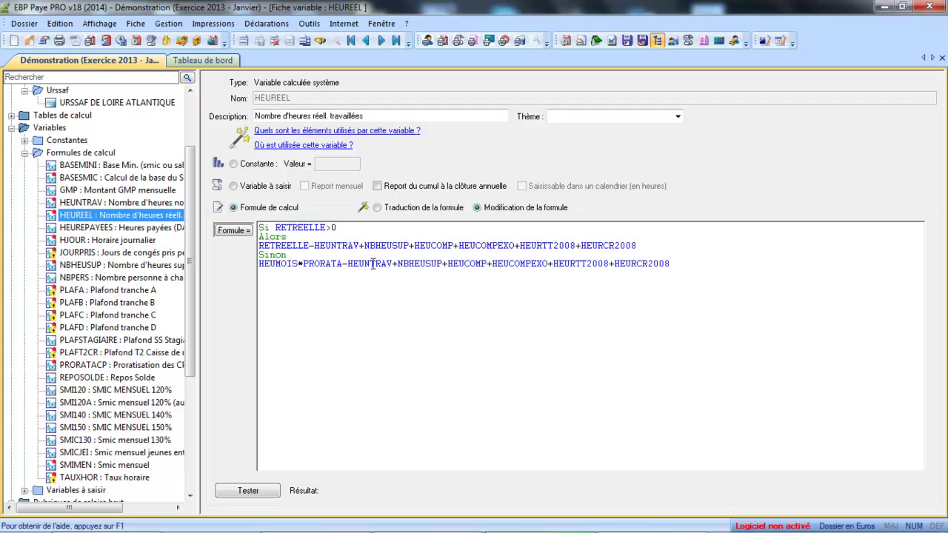
pyautogui.moveTo(364, 245); pyautogui.dragTo(410, 245)
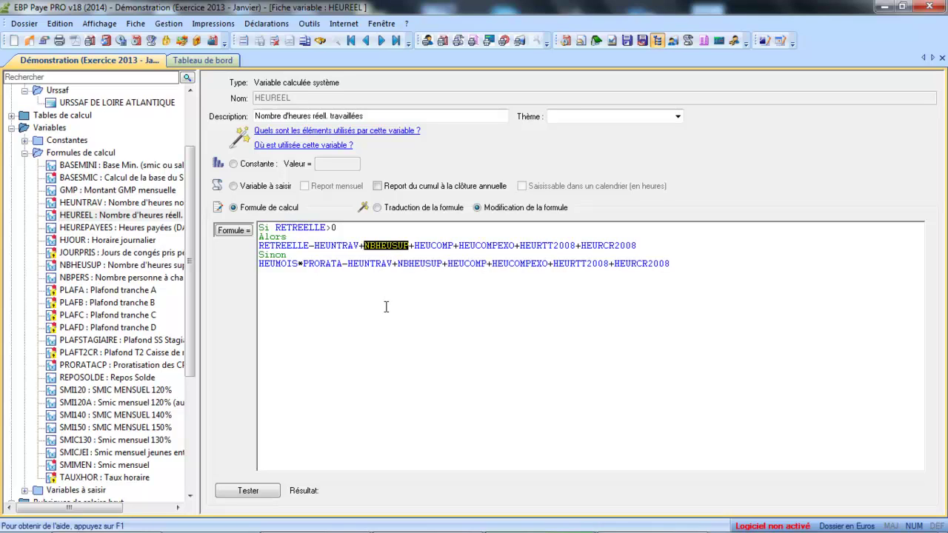
pyautogui.click(645, 245)
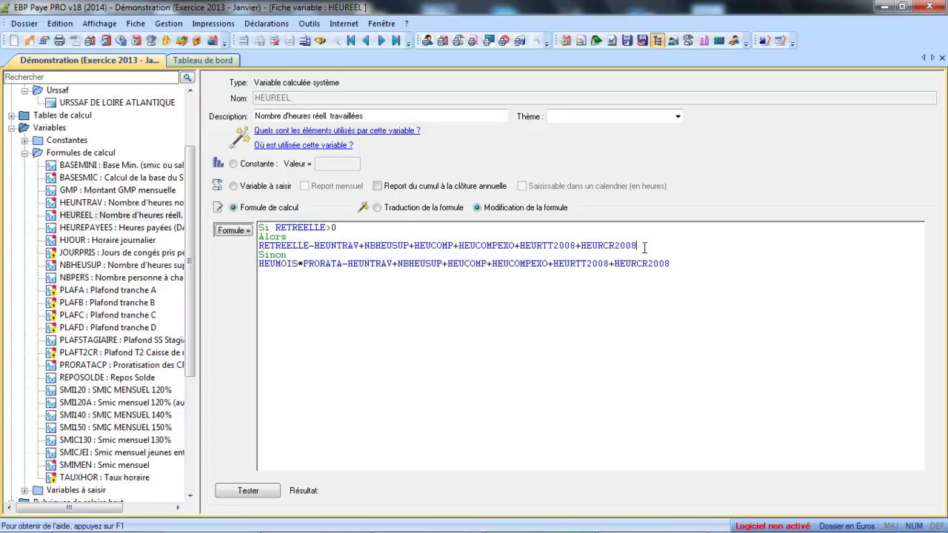
pyautogui.click(688, 263)
pyautogui.click(414, 262)
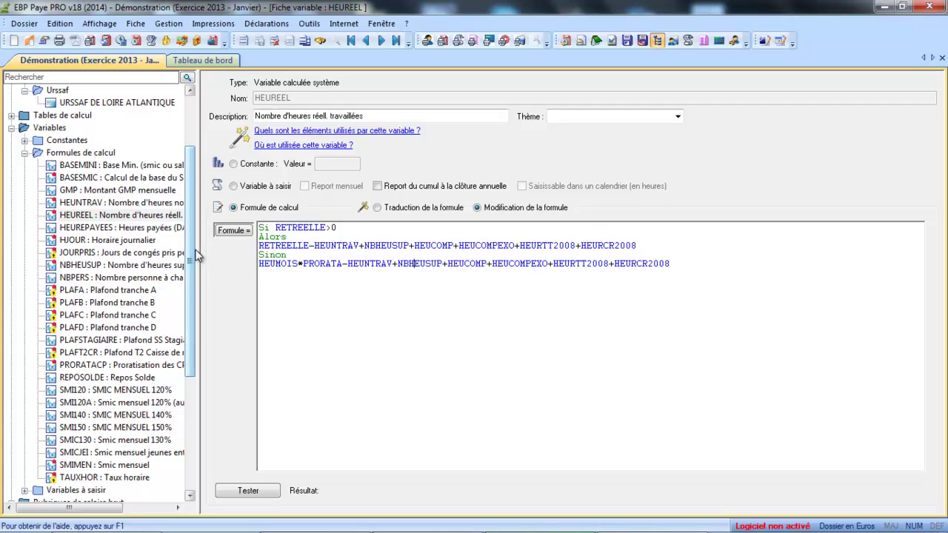
# - Open the NBHEUSUP overtime variable and try extending the end of its formula with a plus sign
pyautogui.click(97, 266)
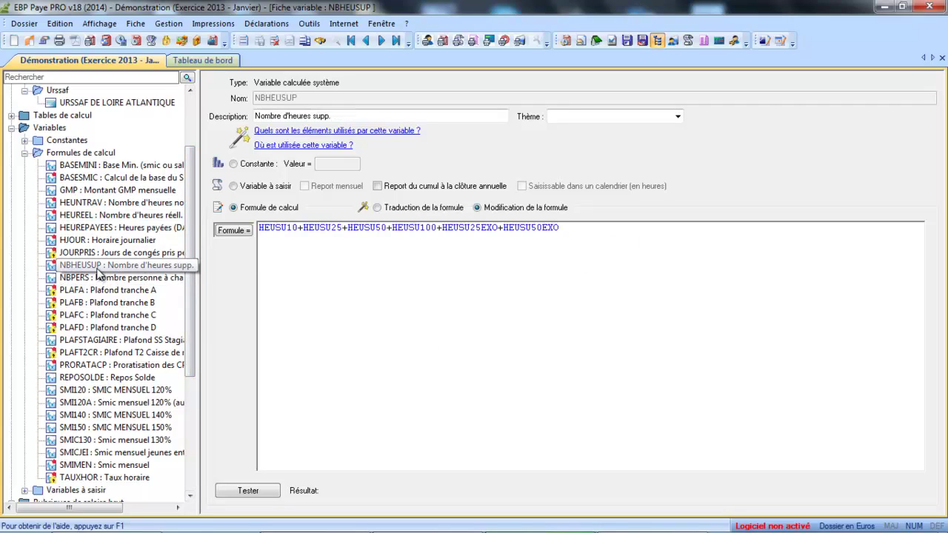
pyautogui.click(583, 233)
pyautogui.write('+')
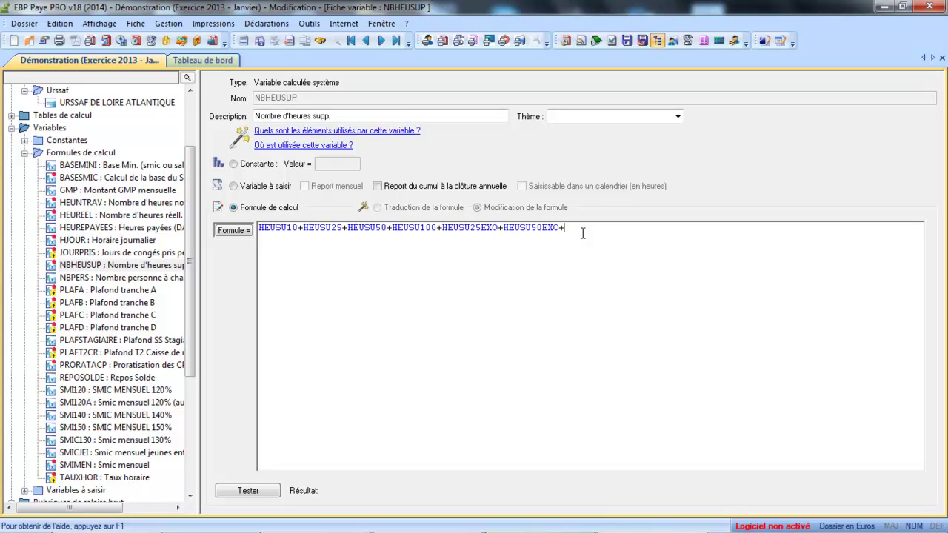
pyautogui.press('BackSpace')
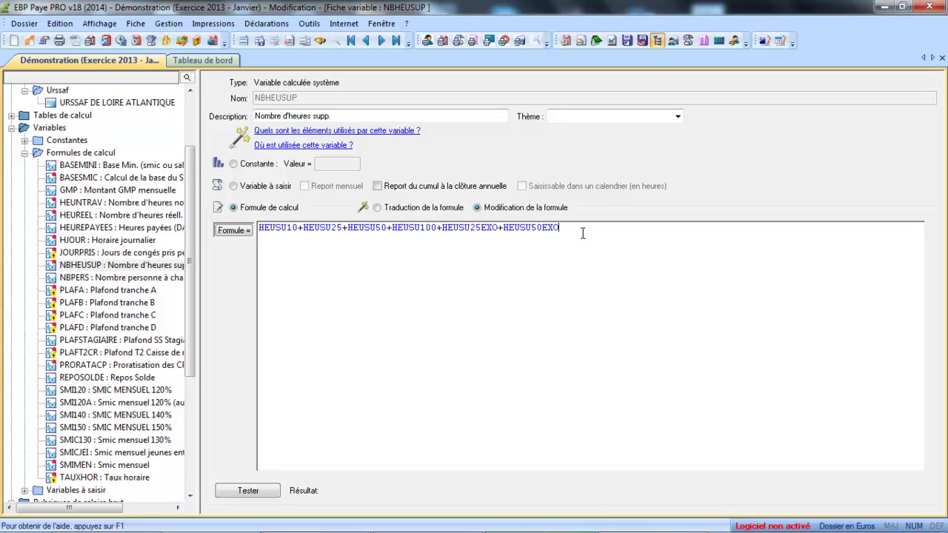
# - Examine the HEUNTRAV formula for hours not worked and its use in both branches of the HEUREEL formula
pyautogui.click(110, 217)
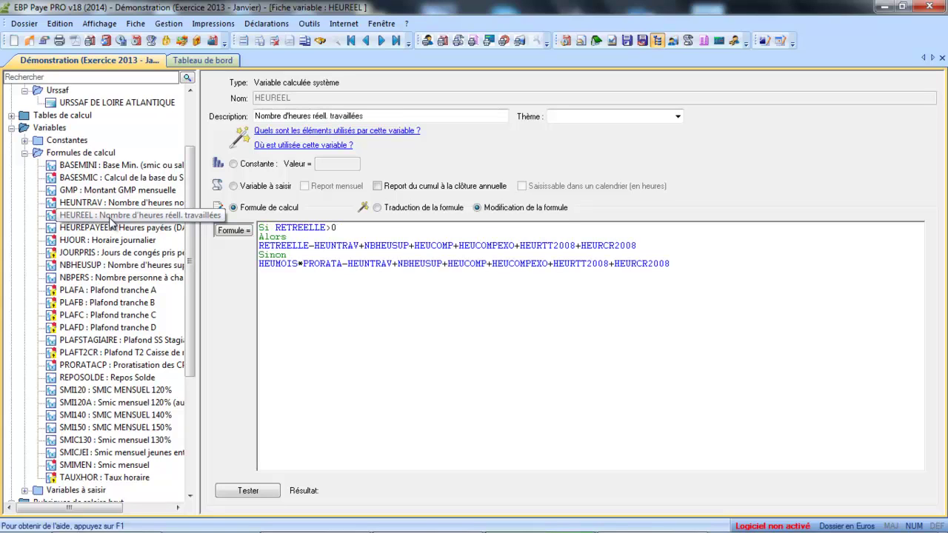
pyautogui.click(391, 248)
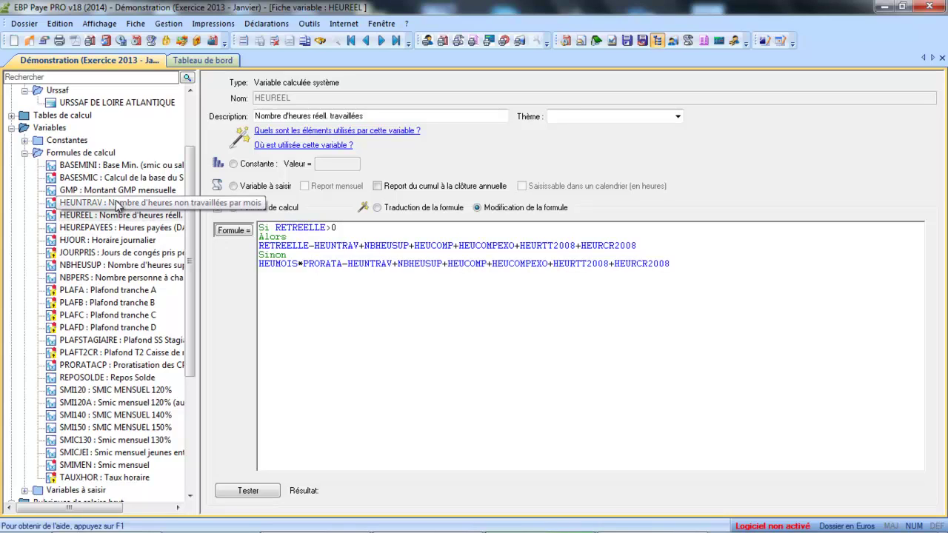
pyautogui.click(115, 208)
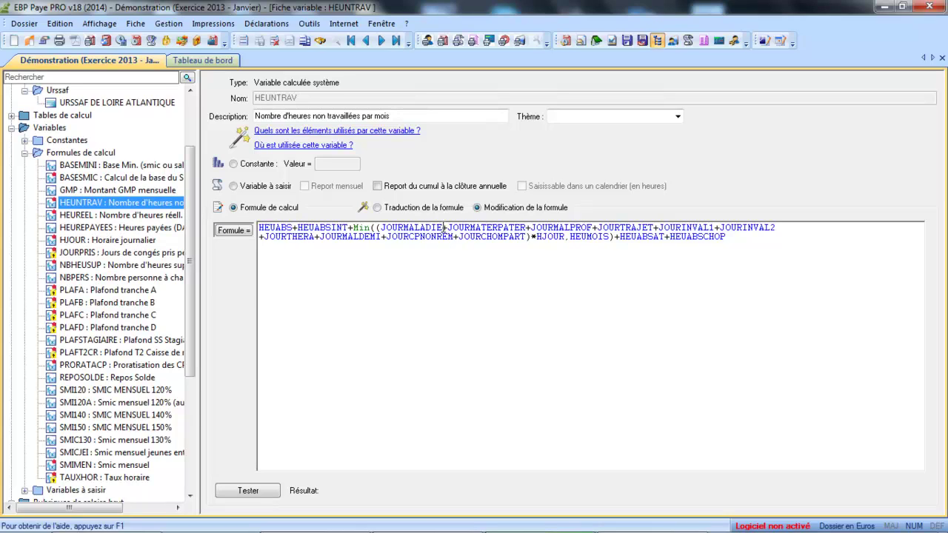
pyautogui.click(728, 237)
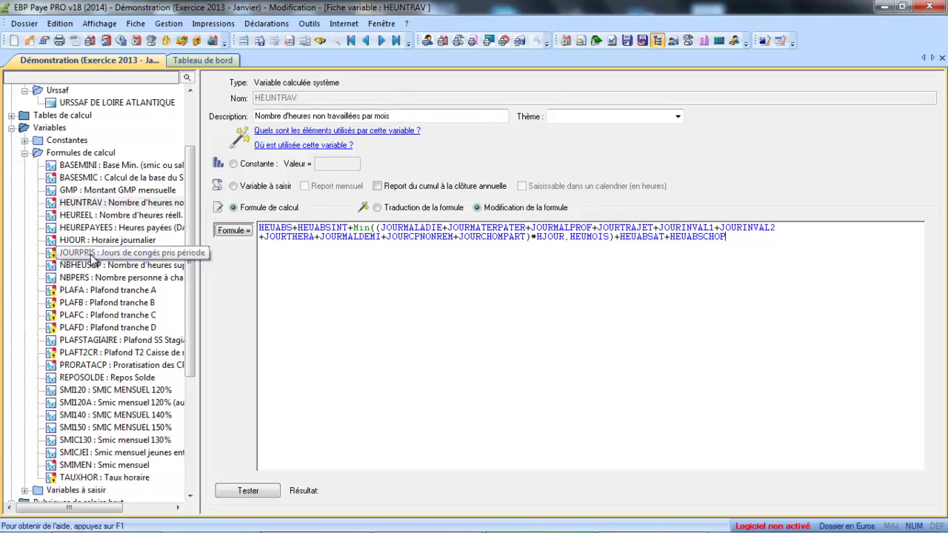
pyautogui.click(85, 214)
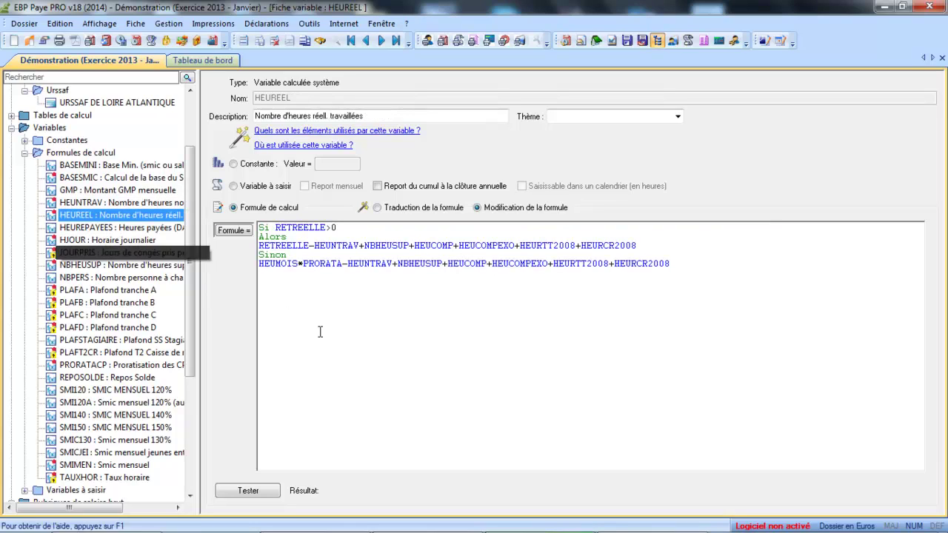
pyautogui.click(370, 266)
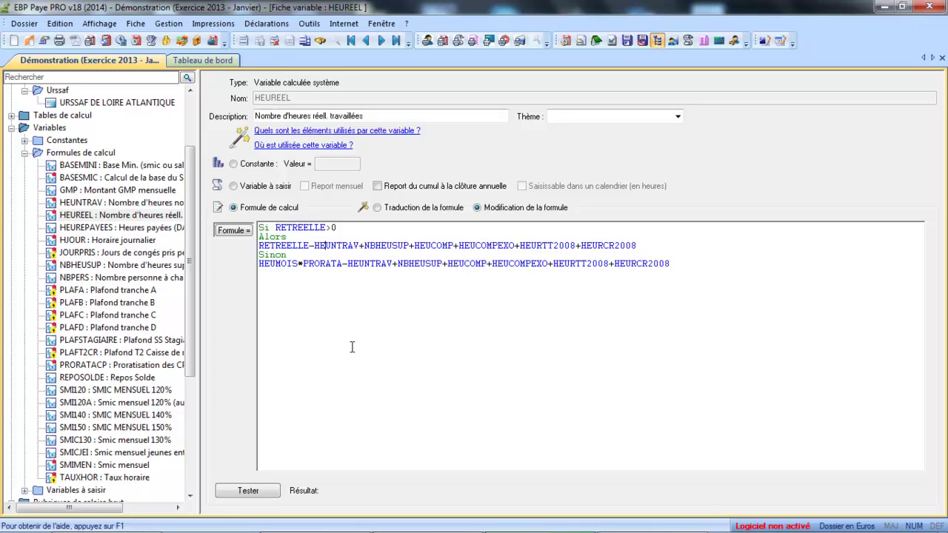
# - Create a new variable of the type Variable à saisir and name it CONGSSOLDE
pyautogui.click(25, 153)
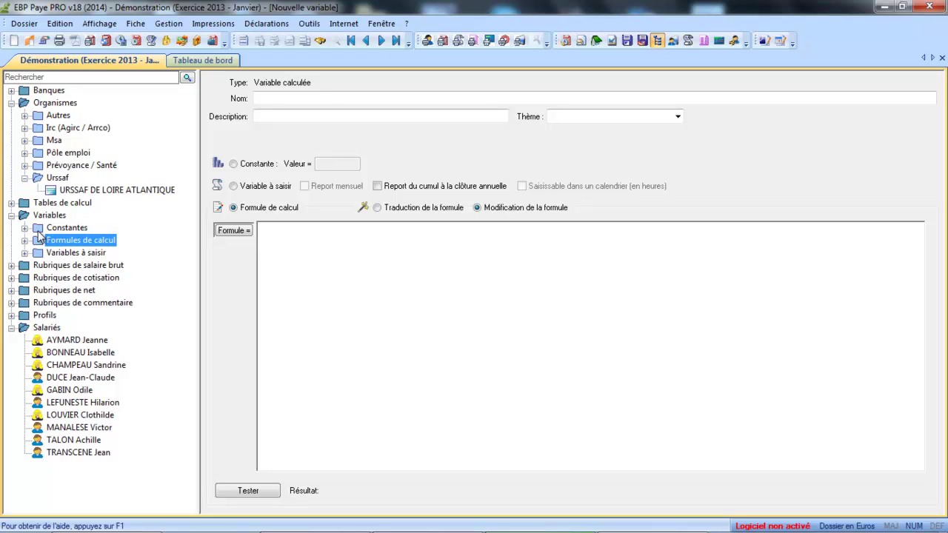
pyautogui.click(24, 252)
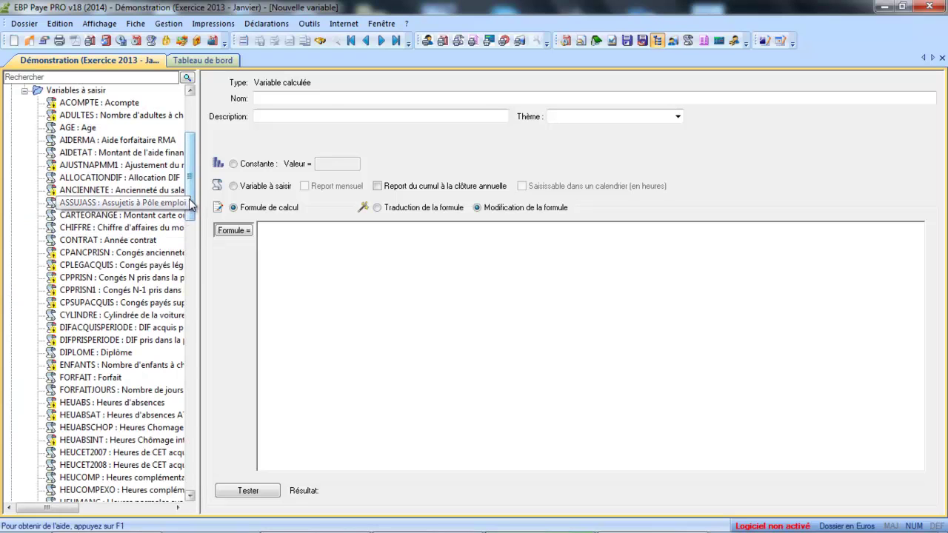
pyautogui.moveTo(190, 204); pyautogui.dragTo(176, 165)
pyautogui.click(83, 254)
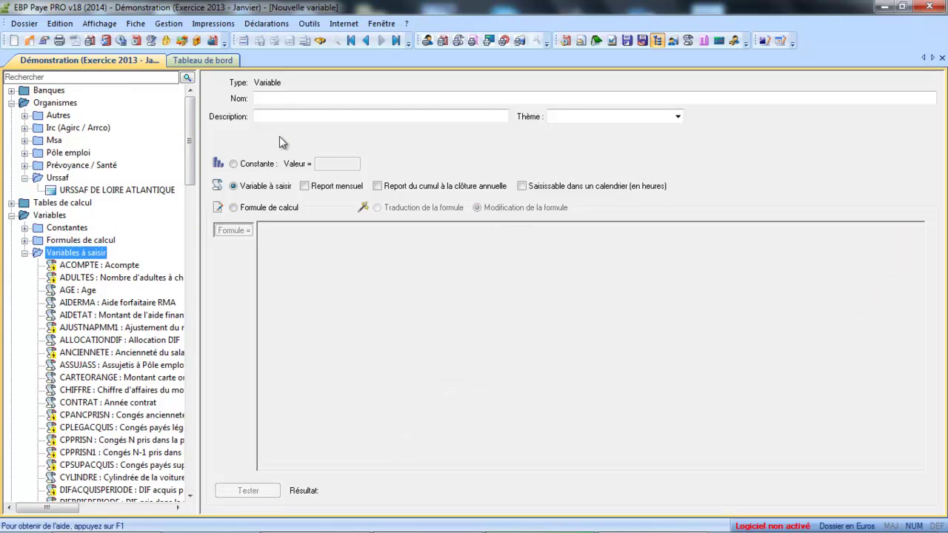
pyautogui.click(302, 100)
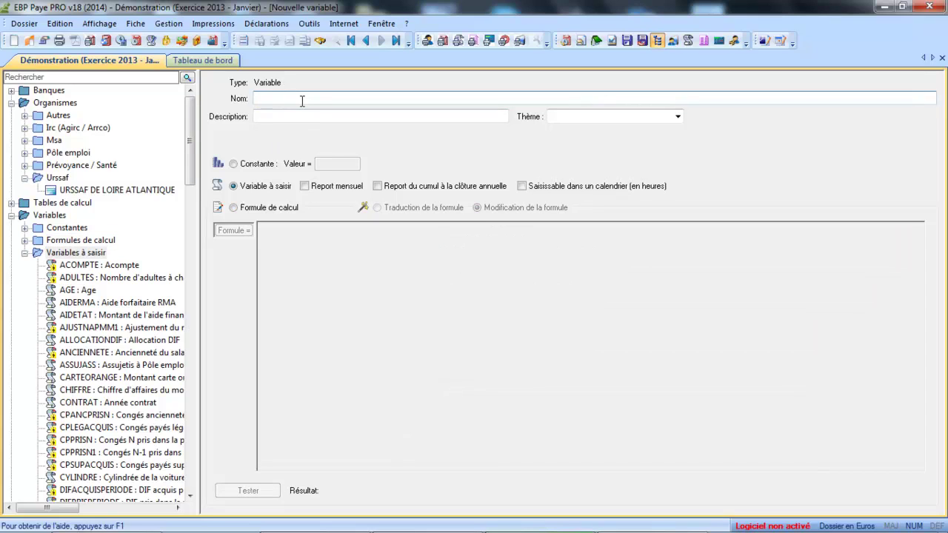
pyautogui.click(113, 268)
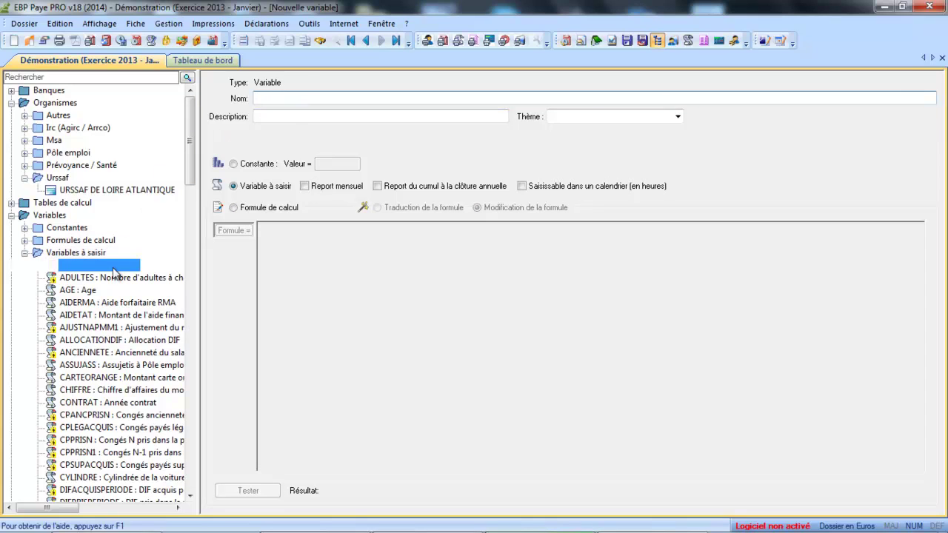
pyautogui.click(243, 41)
pyautogui.press('capslock')
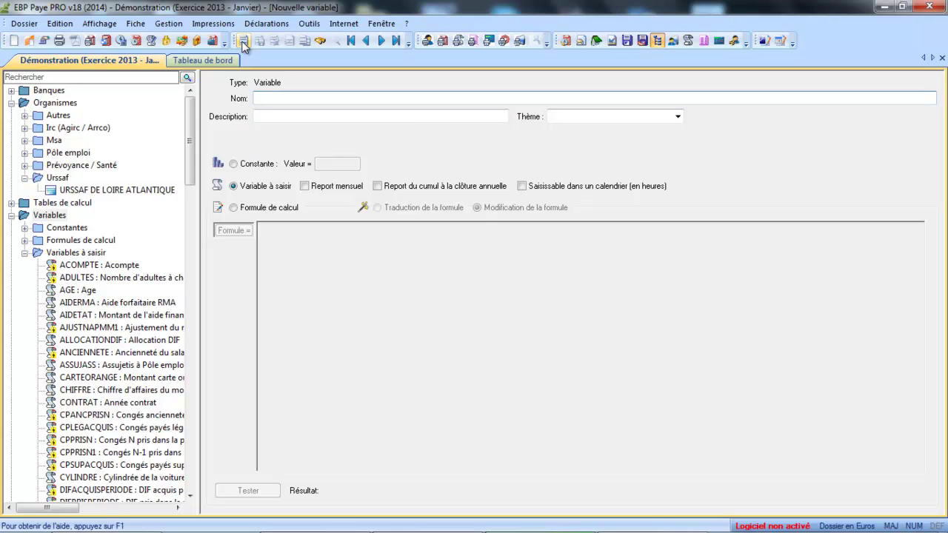
pyautogui.write('C')
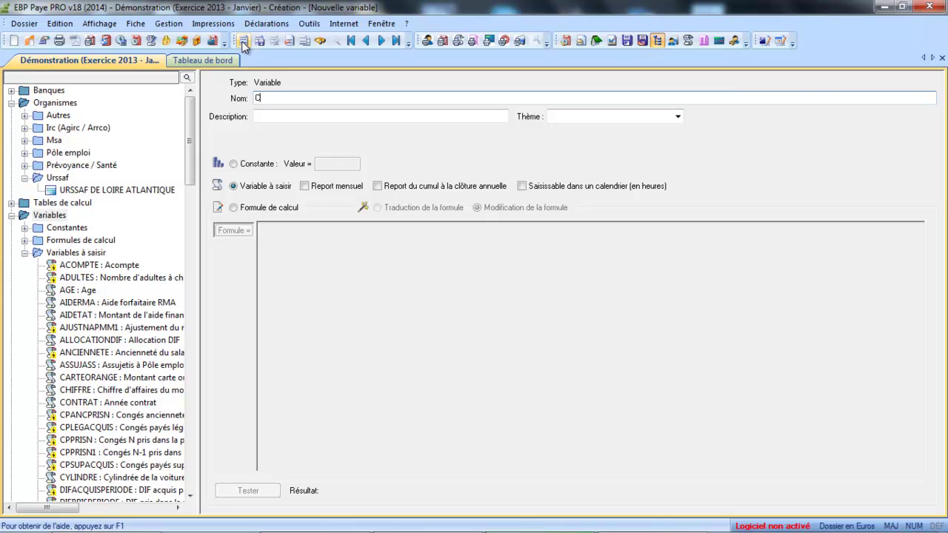
pyautogui.write('ONGSSOLDE')
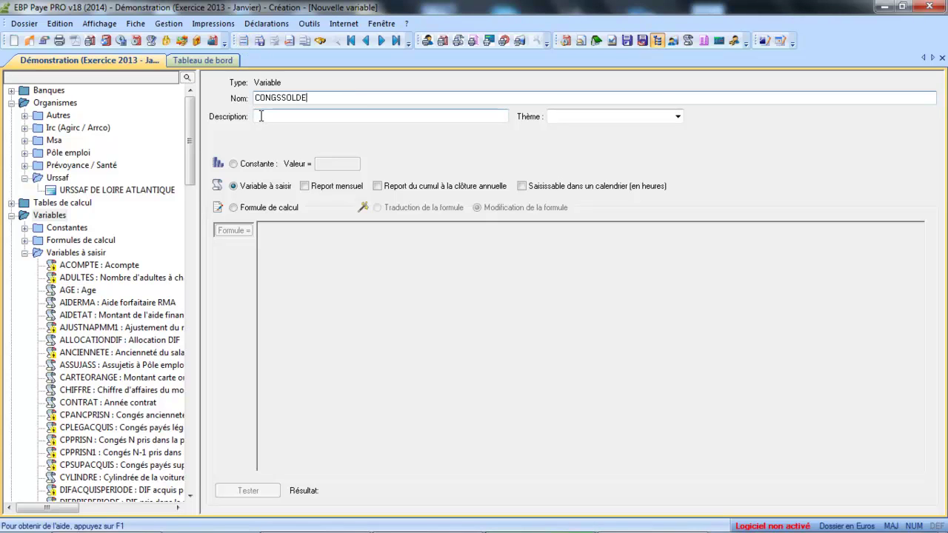
# - Set the description of the CONGSSOLDE variable to "Congé sans solde", leave its theme blank and save the variable
pyautogui.click(260, 116)
pyautogui.write('Co')
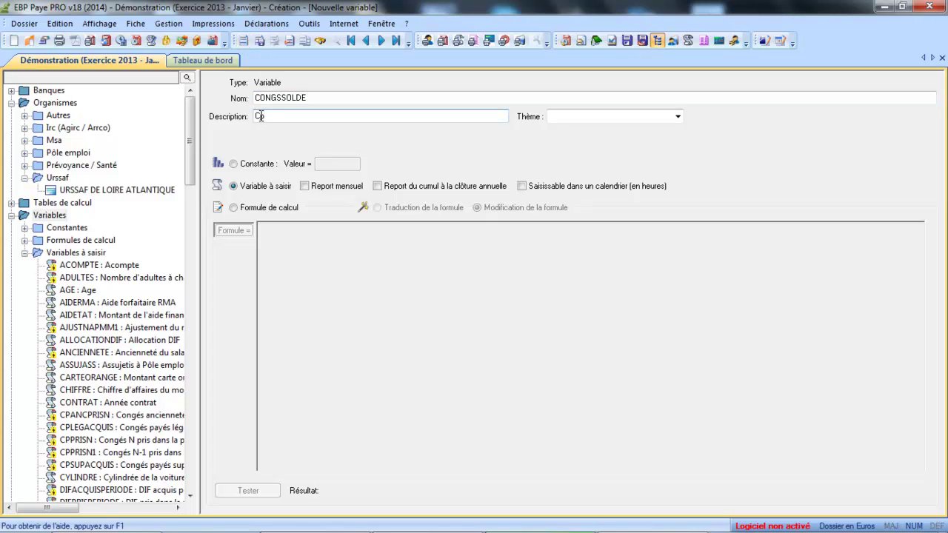
pyautogui.write('ngé sans solde')
pyautogui.click(677, 117)
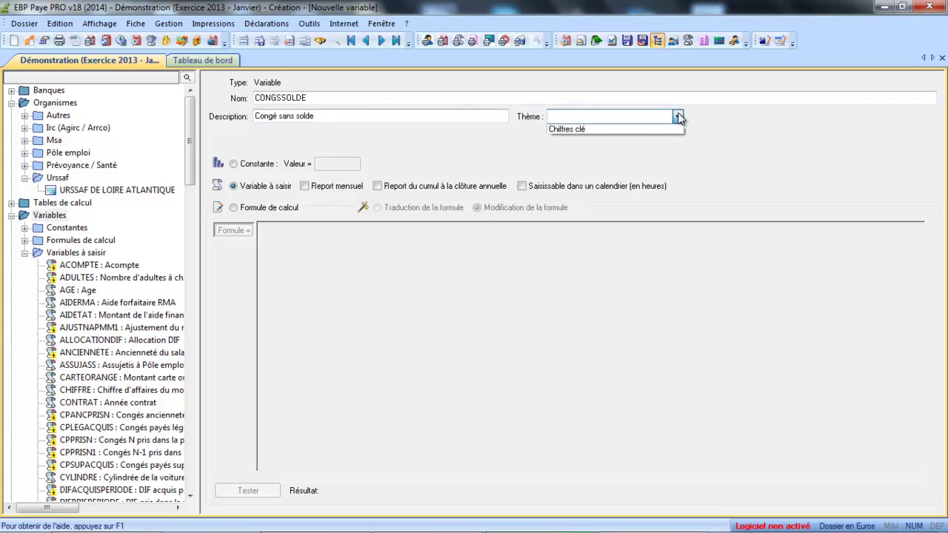
pyautogui.click(665, 118)
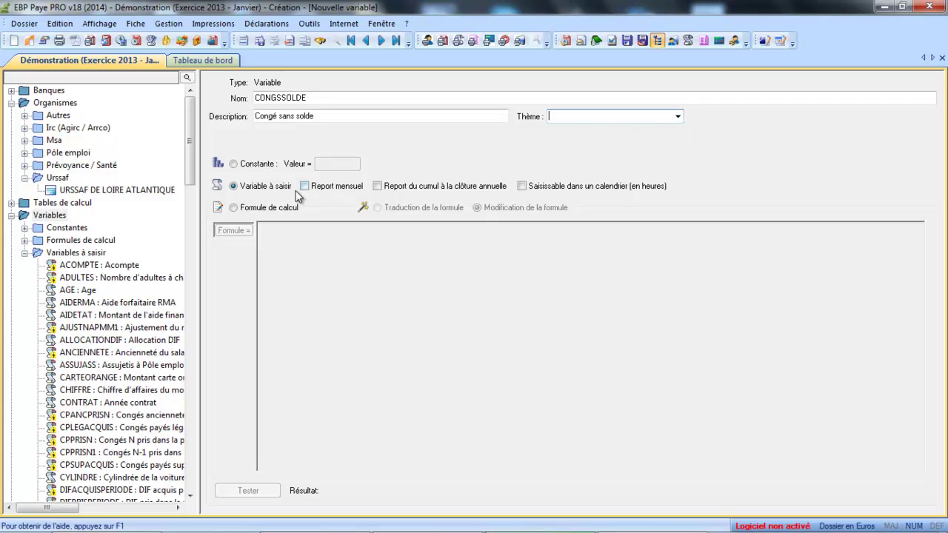
pyautogui.click(259, 42)
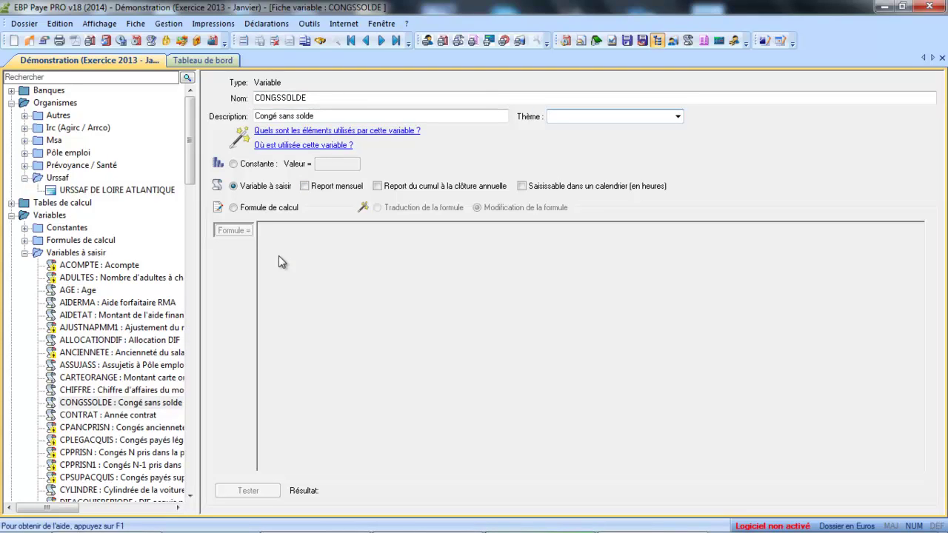
# - Open the RABS item among the gross-salary deductions (Retenue) and duplicate it
pyautogui.click(26, 254)
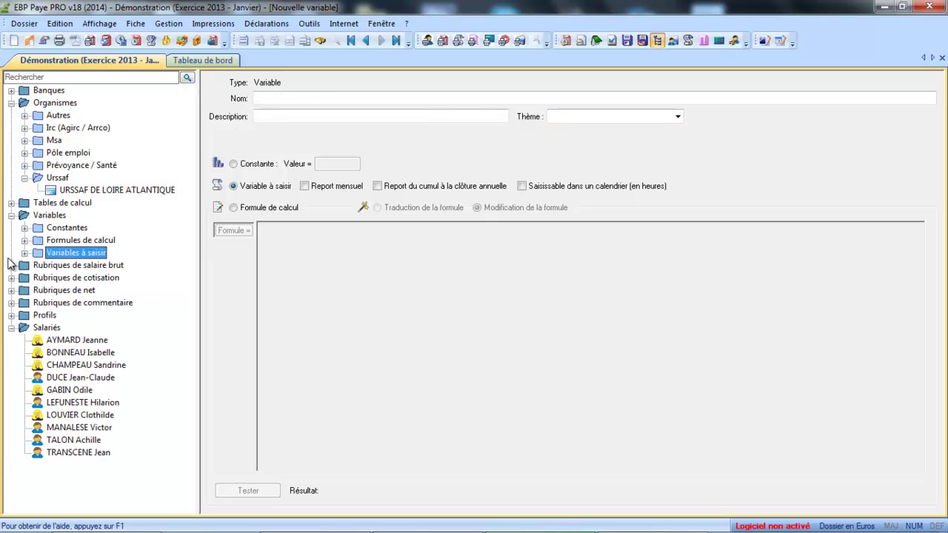
pyautogui.click(11, 265)
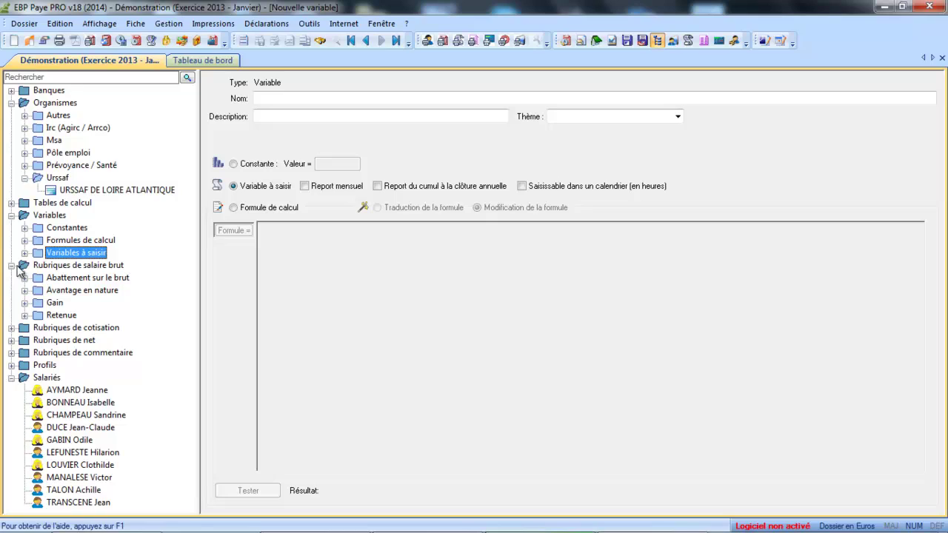
pyautogui.click(25, 315)
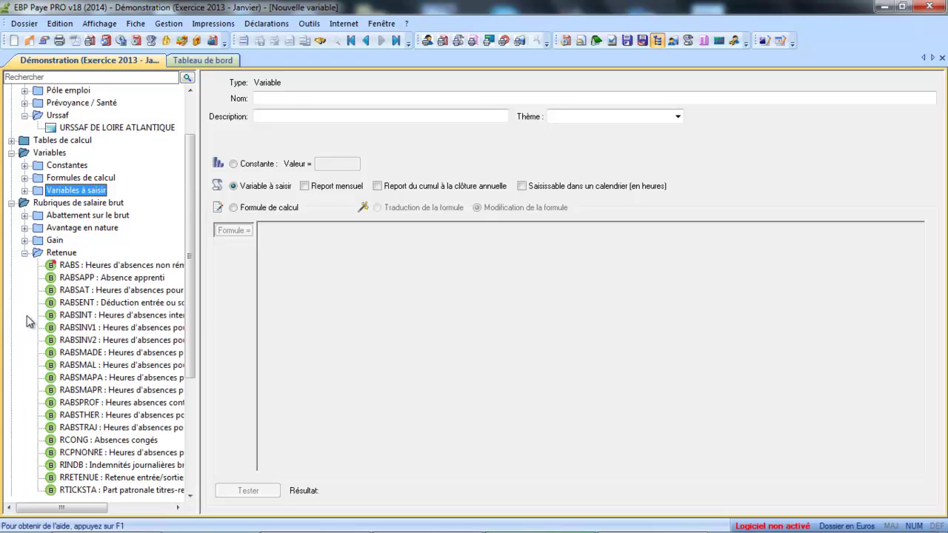
pyautogui.doubleClick(152, 265)
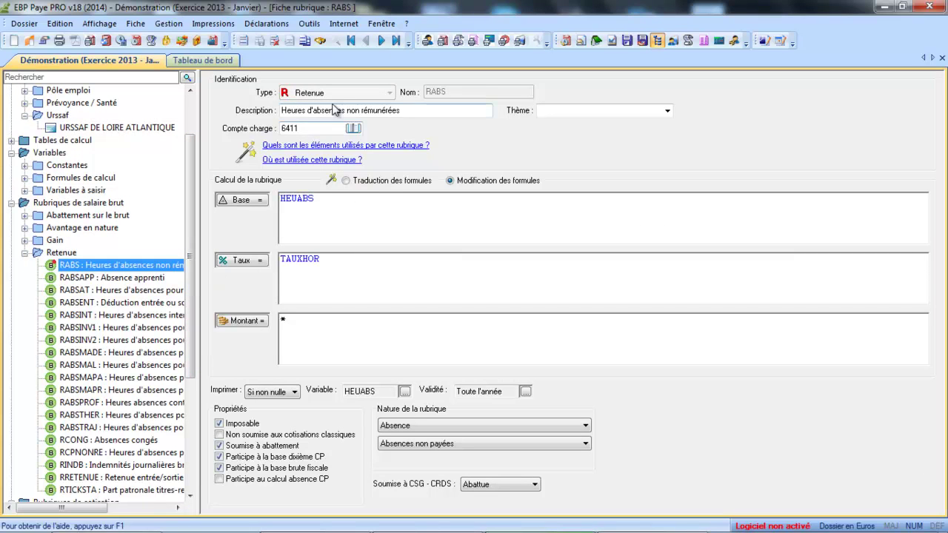
pyautogui.click(307, 44)
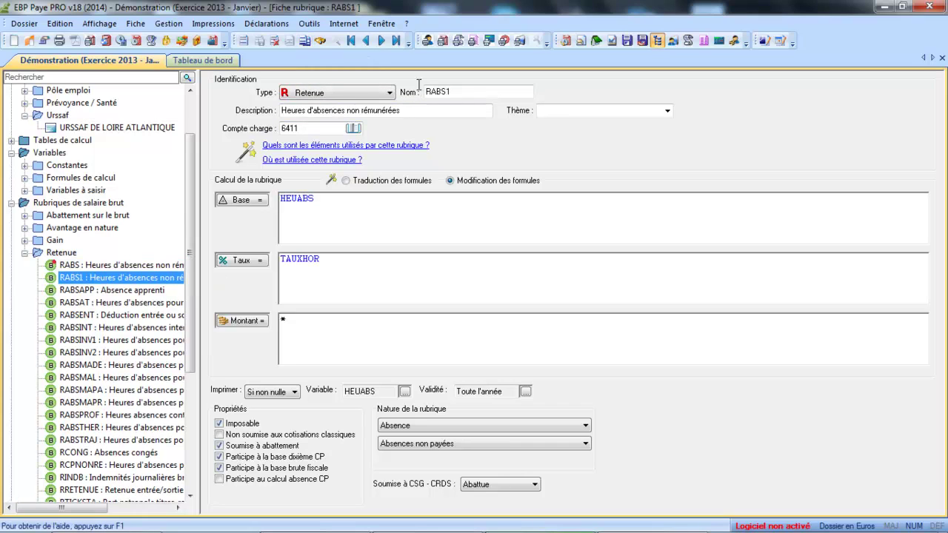
# - Rename the duplicated deduction item as RCONGS
pyautogui.click(487, 93)
pyautogui.press('BackSpace')
pyautogui.press('BackSpace')
pyautogui.press('BackSpace')
pyautogui.press('BackSpace')
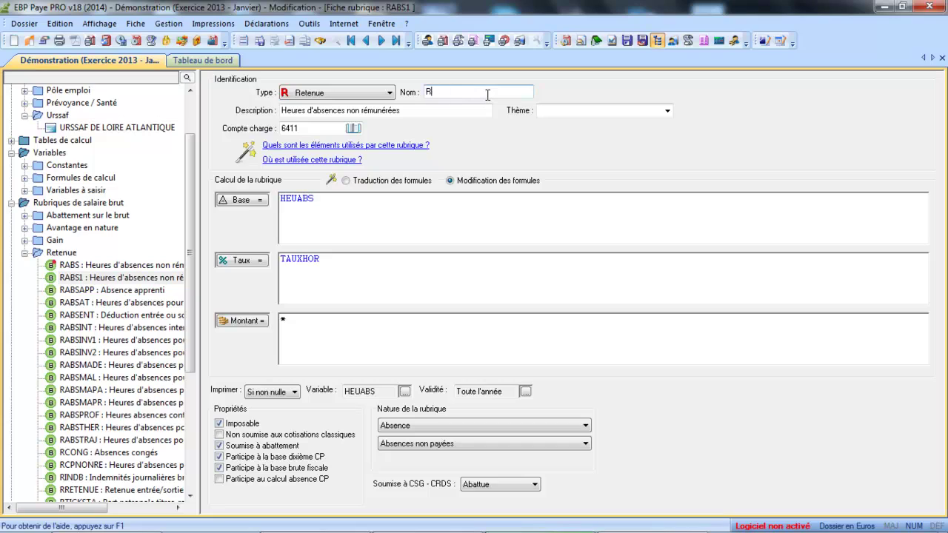
pyautogui.write('CONGS')
pyautogui.press('Tab')
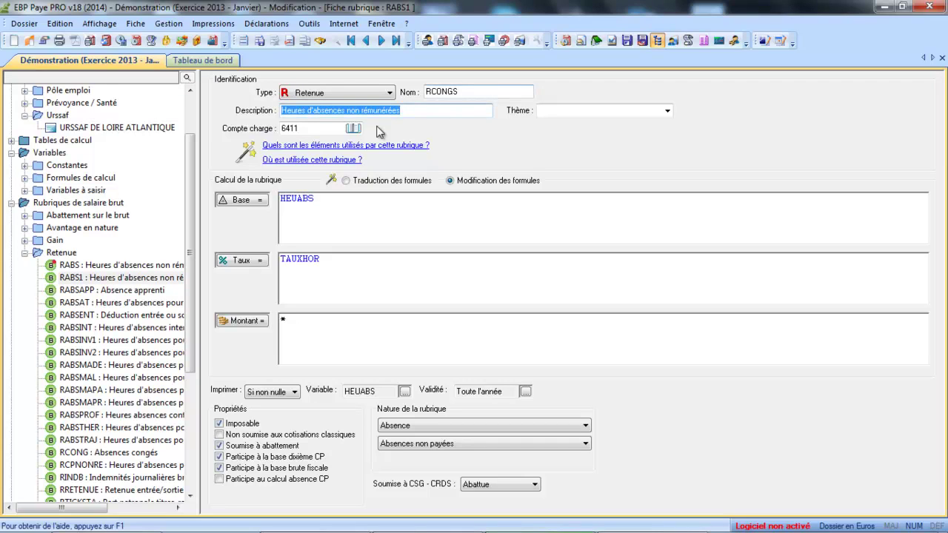
# - Change the RCONGS description to "Heures d'absences congés sans solde" and clear its Base formula
pyautogui.click(408, 111)
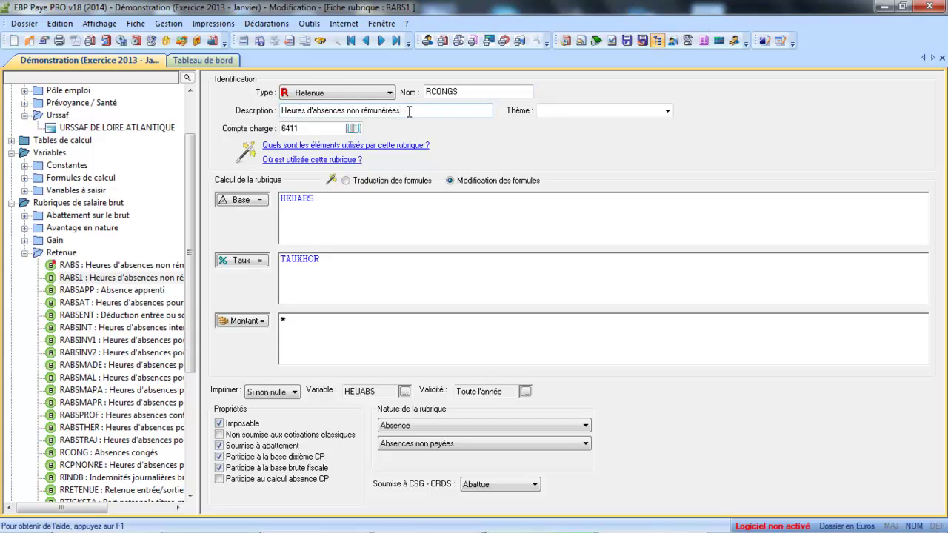
pyautogui.press('BackSpace')
pyautogui.press('BackSpace')
pyautogui.press('BackSpace')
pyautogui.press('BackSpace')
pyautogui.press('BackSpace')
pyautogui.press('BackSpace')
pyautogui.press('BackSpace')
pyautogui.press('BackSpace')
pyautogui.press('BackSpace')
pyautogui.press('BackSpace')
pyautogui.press('BackSpace')
pyautogui.press('BackSpace')
pyautogui.press('BackSpace')
pyautogui.press('BackSpace')
pyautogui.write('CONGE')
pyautogui.press('BackSpace')
pyautogui.press('BackSpace')
pyautogui.press('BackSpace')
pyautogui.press('BackSpace')
pyautogui.press('BackSpace')
pyautogui.write('congés sans solde')
pyautogui.press('Tab')
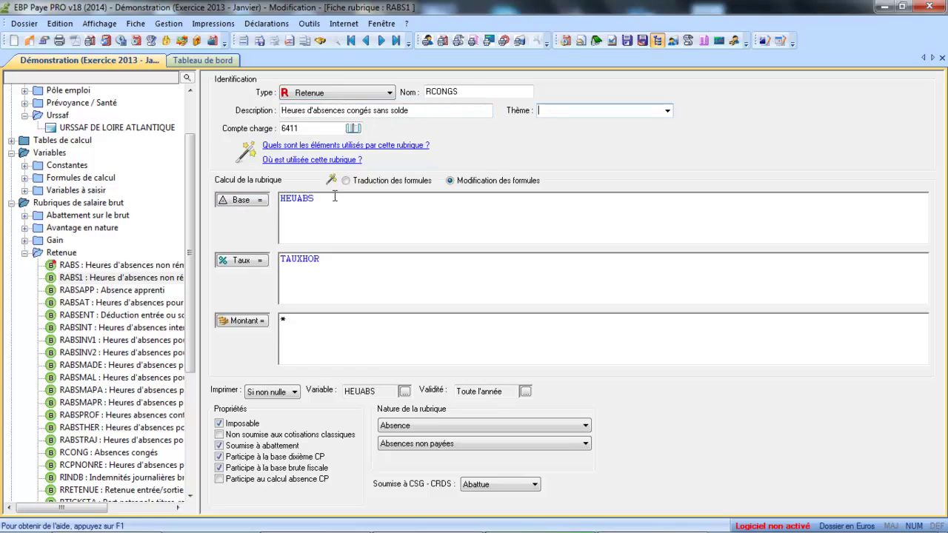
pyautogui.press('Tab')
pyautogui.press('Delete')
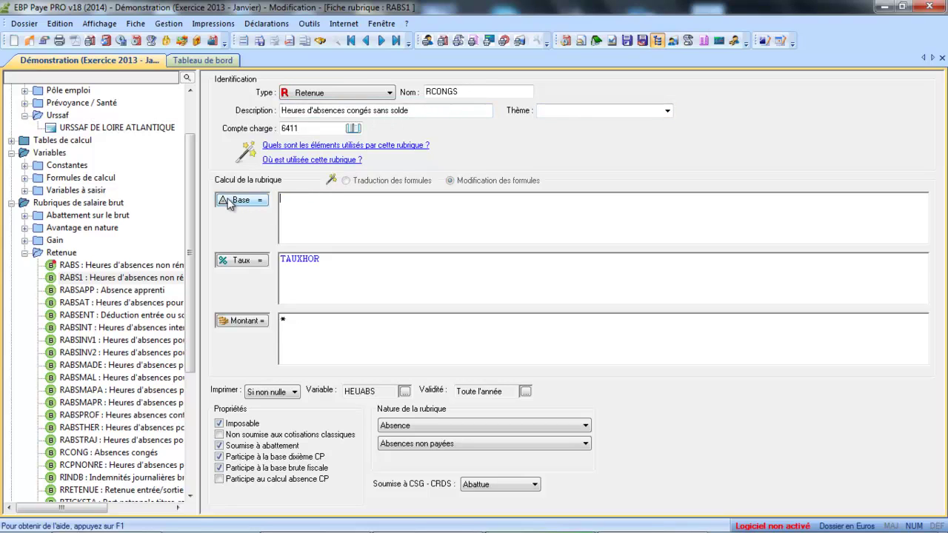
pyautogui.write('cong')
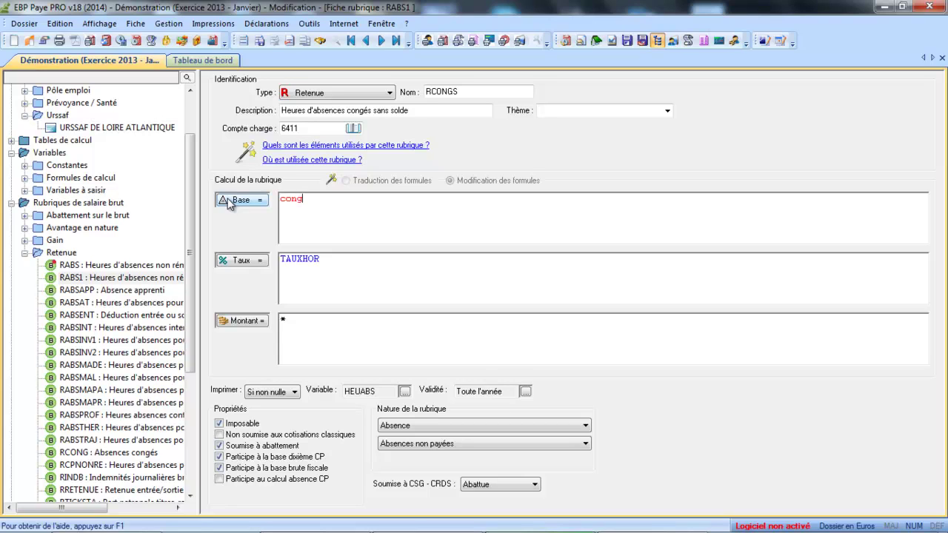
pyautogui.write('solde')
pyautogui.press('BackSpace')
pyautogui.press('BackSpace')
pyautogui.press('BackSpace')
pyautogui.press('BackSpace')
pyautogui.press('BackSpace')
pyautogui.press('BackSpace')
pyautogui.press('BackSpace')
pyautogui.press('BackSpace')
# - Insert the input variable CONGSSOLDE as the Base formula of RCONGS using the formula editor, and save the item
pyautogui.click(241, 203)
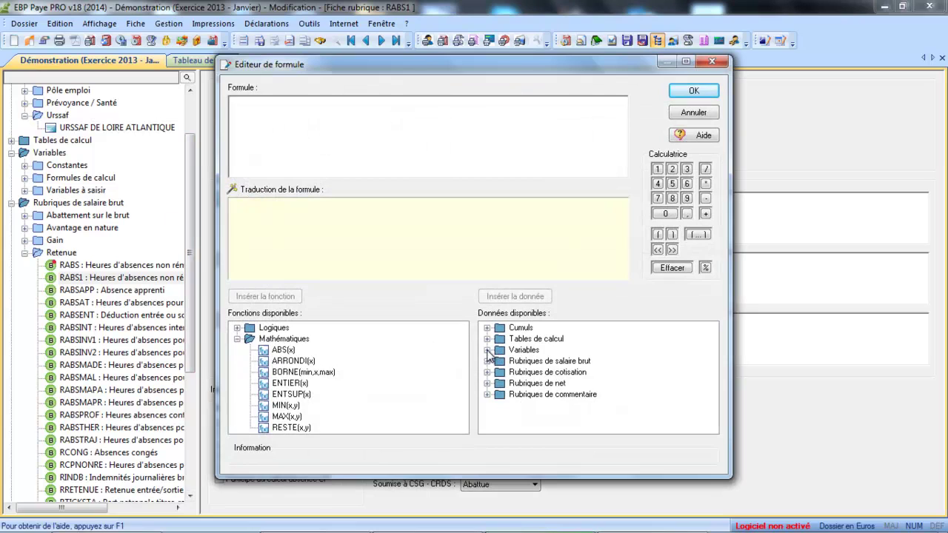
pyautogui.click(486, 349)
pyautogui.click(500, 383)
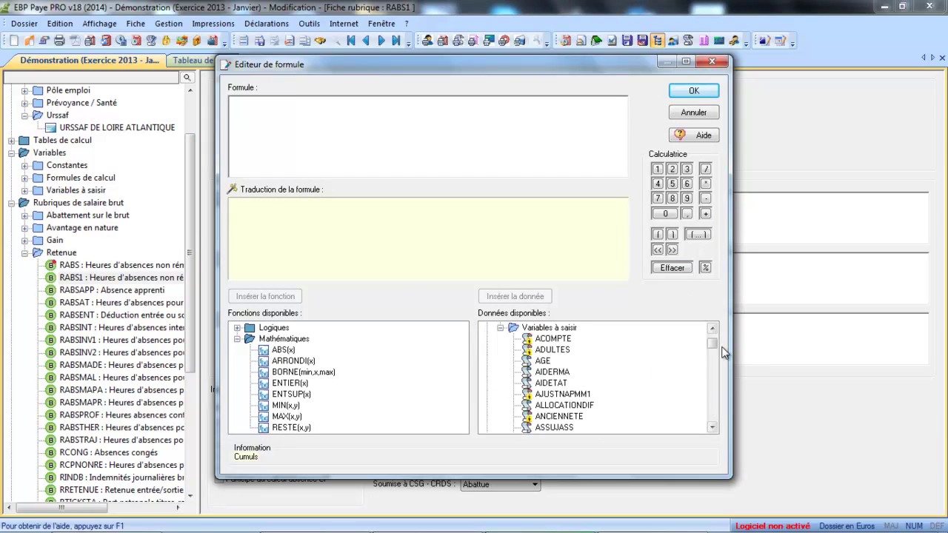
pyautogui.click(711, 427)
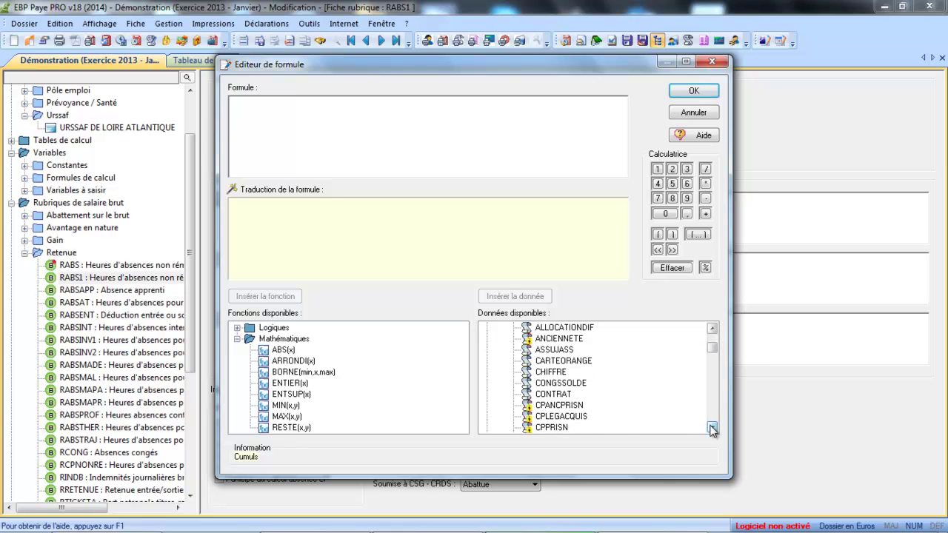
pyautogui.click(537, 382)
pyautogui.click(514, 297)
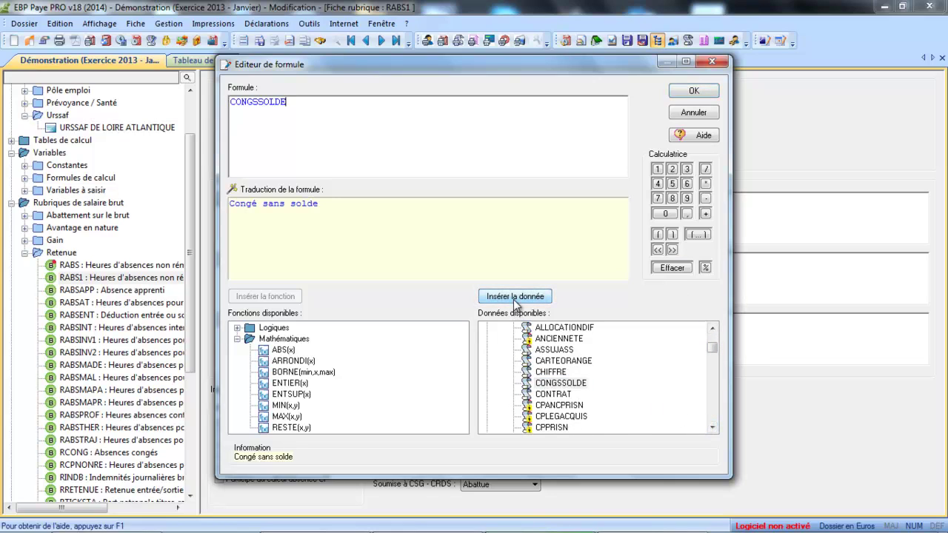
pyautogui.click(704, 94)
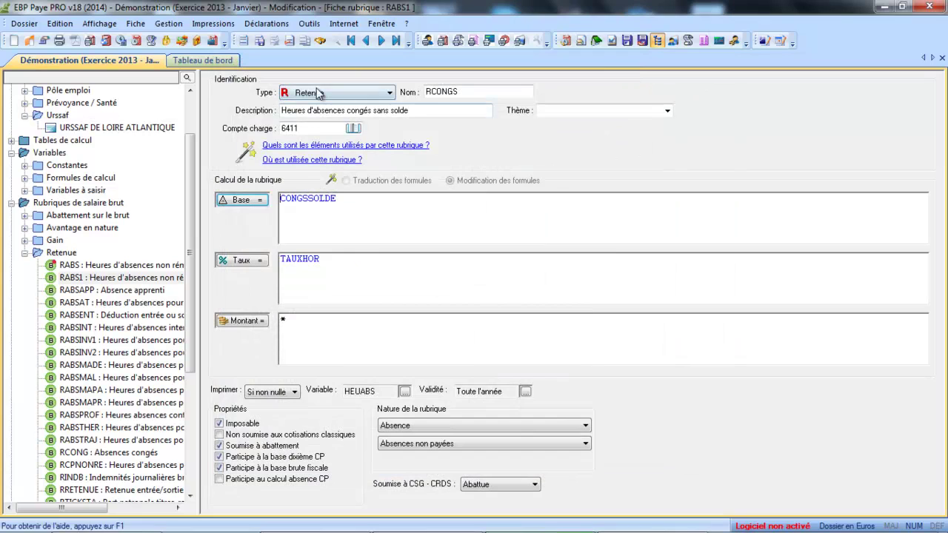
pyautogui.click(260, 41)
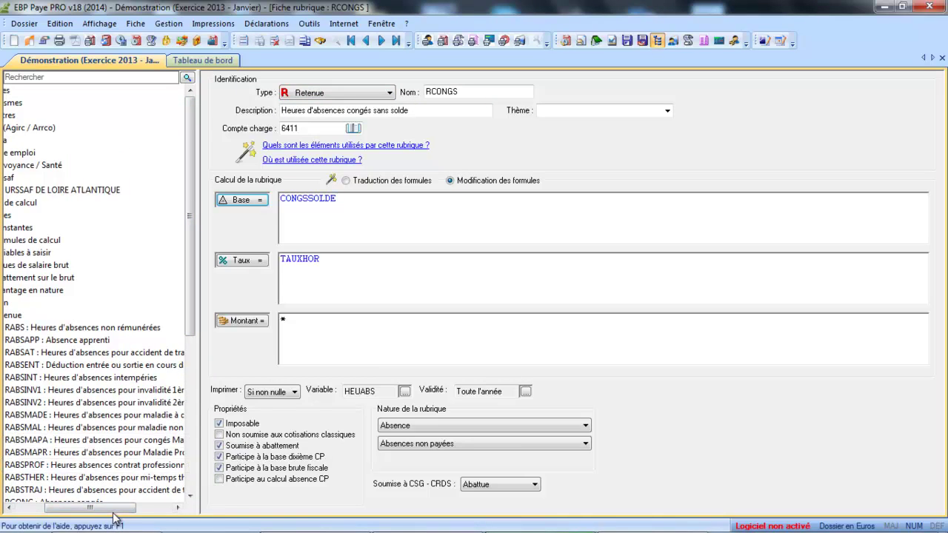
# - Open the payslip (Bulletin) of the first employee in the Salariés list
pyautogui.click(10, 507)
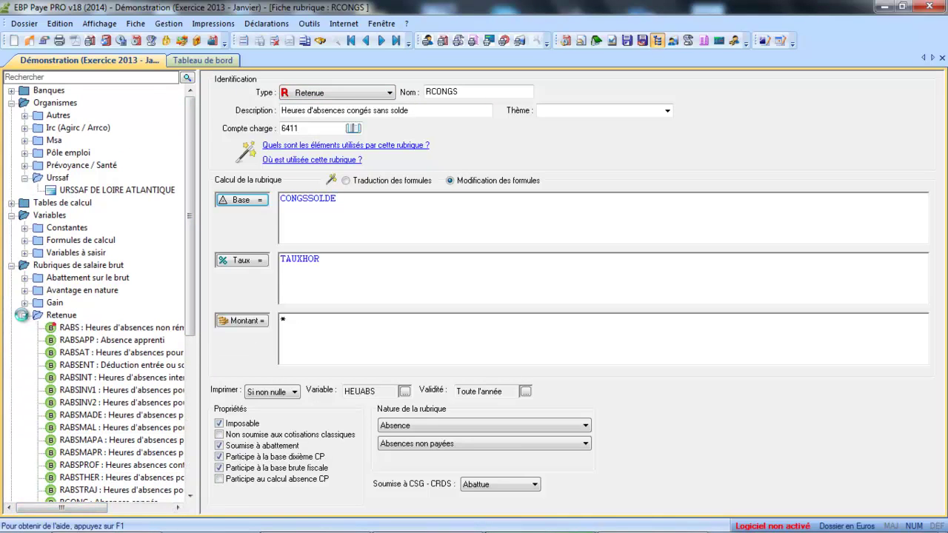
pyautogui.click(23, 315)
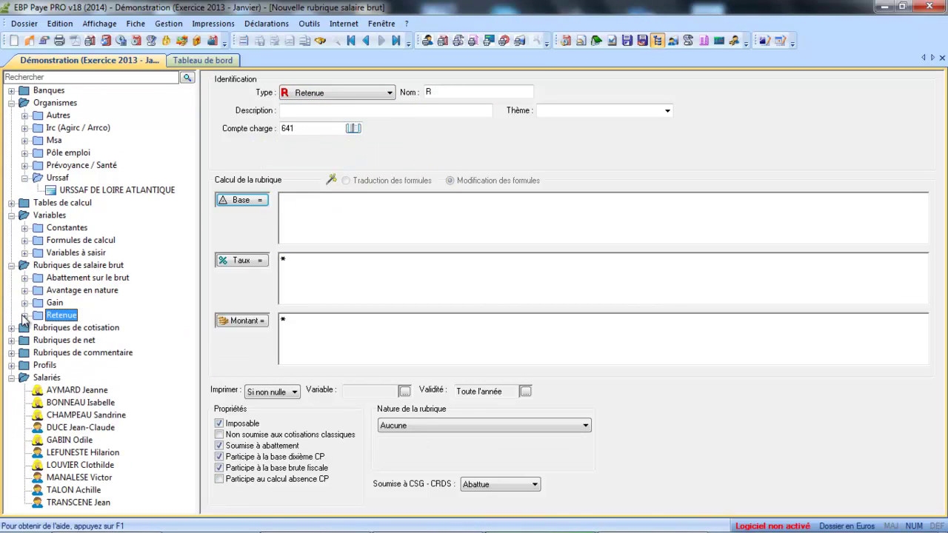
pyautogui.click(67, 390)
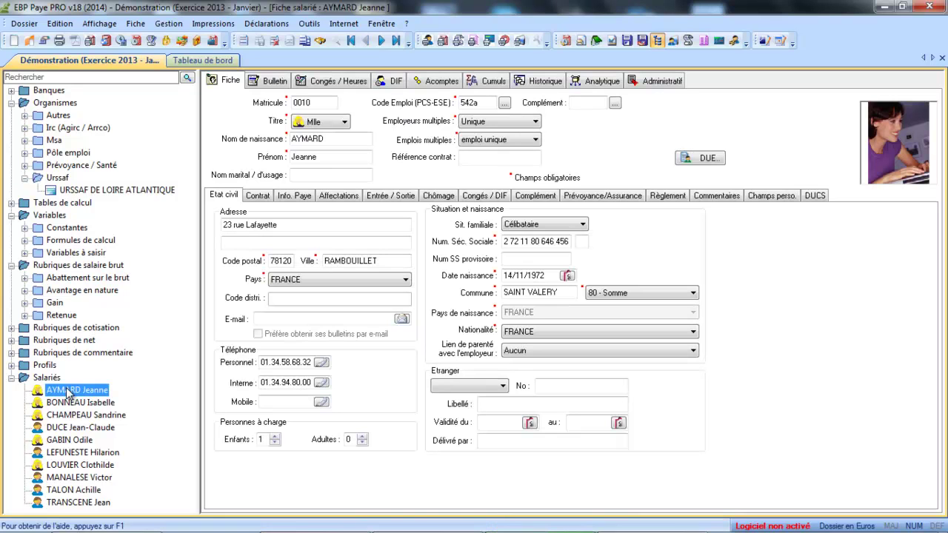
pyautogui.click(270, 81)
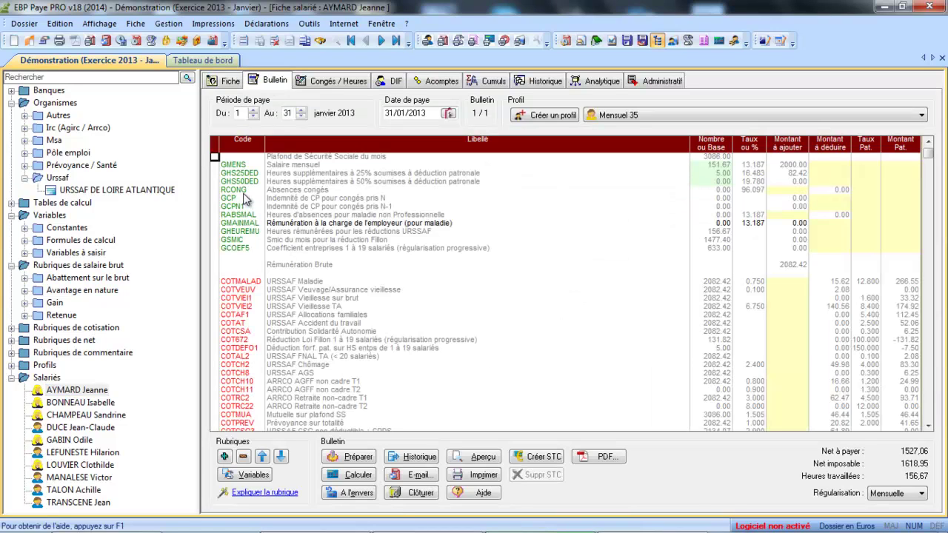
# - Add the gross-salary deduction item RCONGS to the employee's payslip
pyautogui.click(245, 191)
pyautogui.click(224, 457)
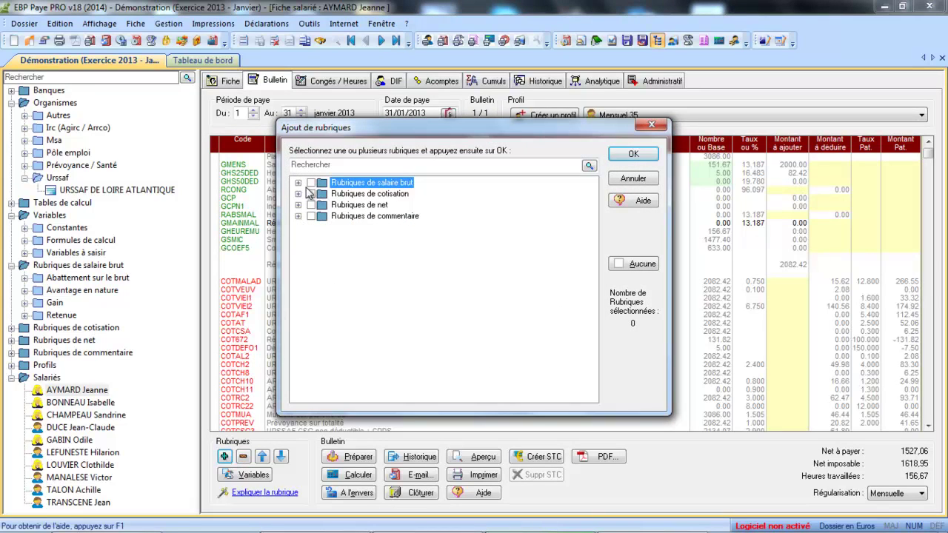
pyautogui.click(297, 183)
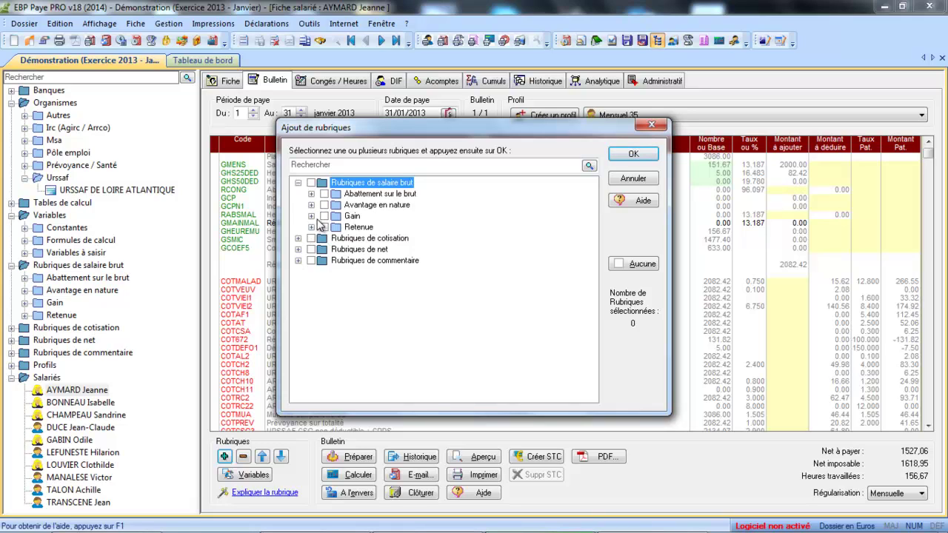
pyautogui.click(311, 227)
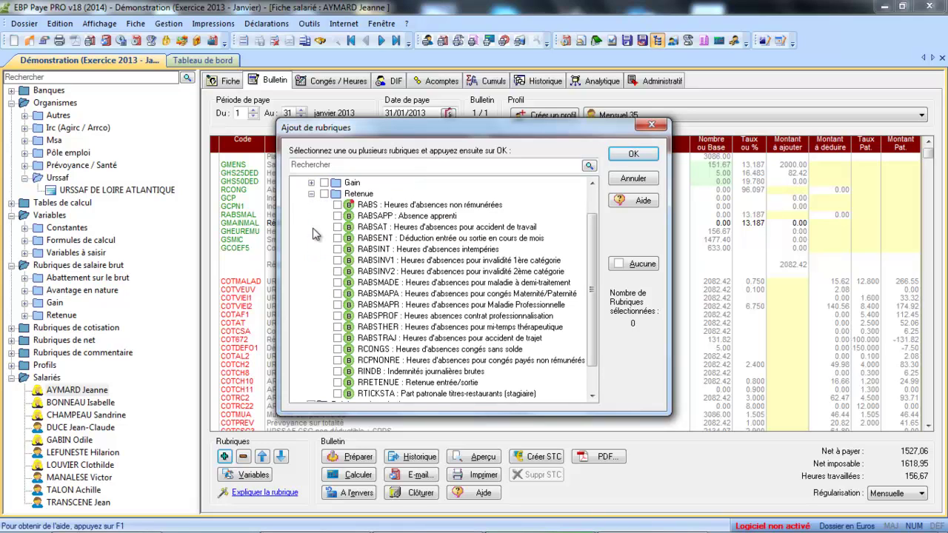
pyautogui.scroll(-1, 590, 274)
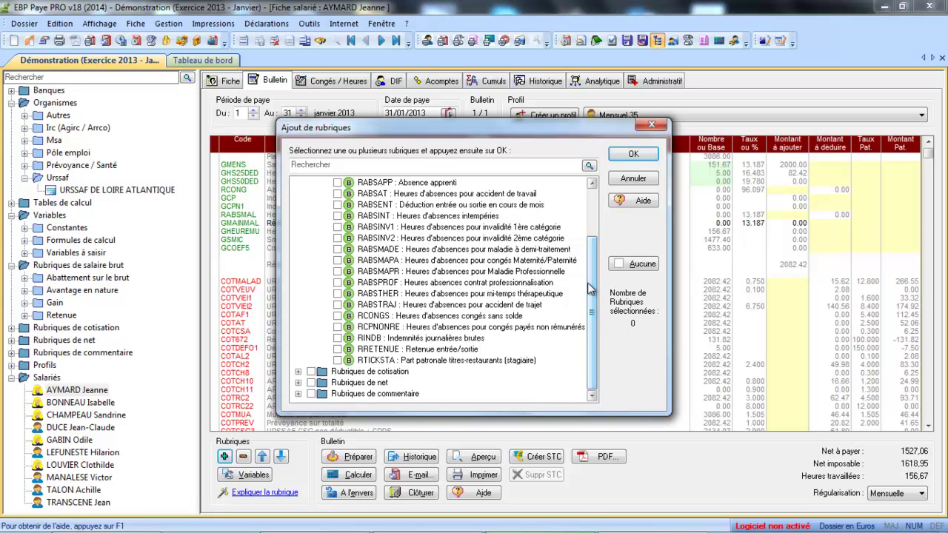
pyautogui.click(338, 316)
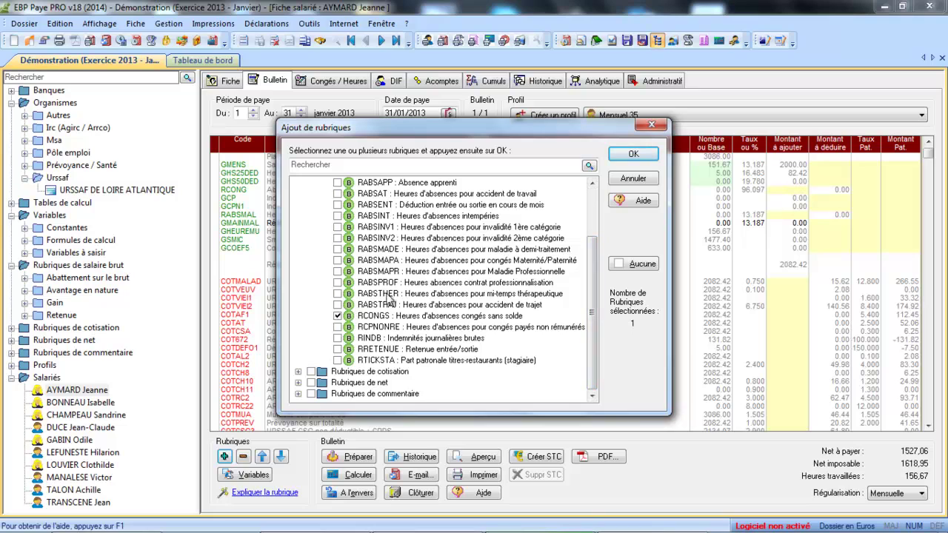
pyautogui.click(634, 154)
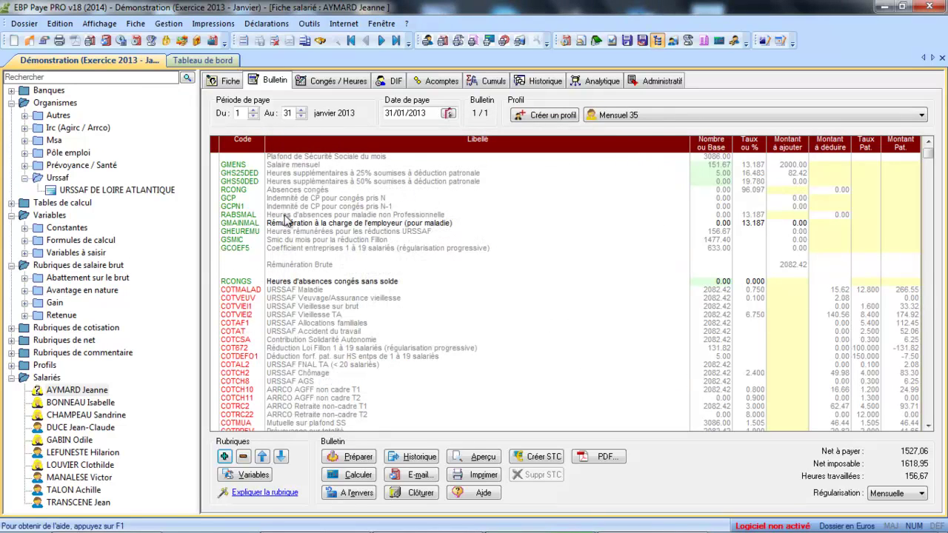
# - Move the RCONGS line up the payslip into the gross-pay section, between GCPN1 and RABSMAL
pyautogui.click(244, 285)
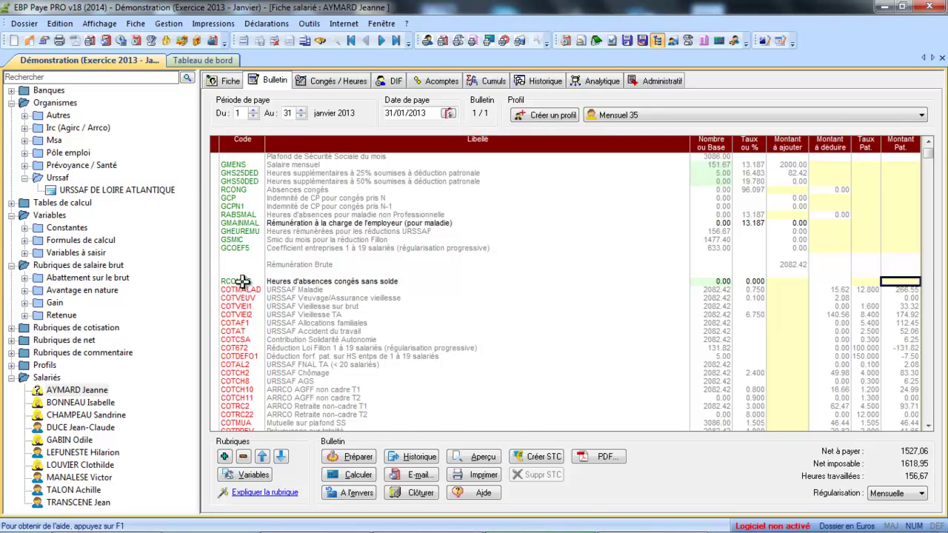
pyautogui.click(243, 282)
pyautogui.click(264, 459)
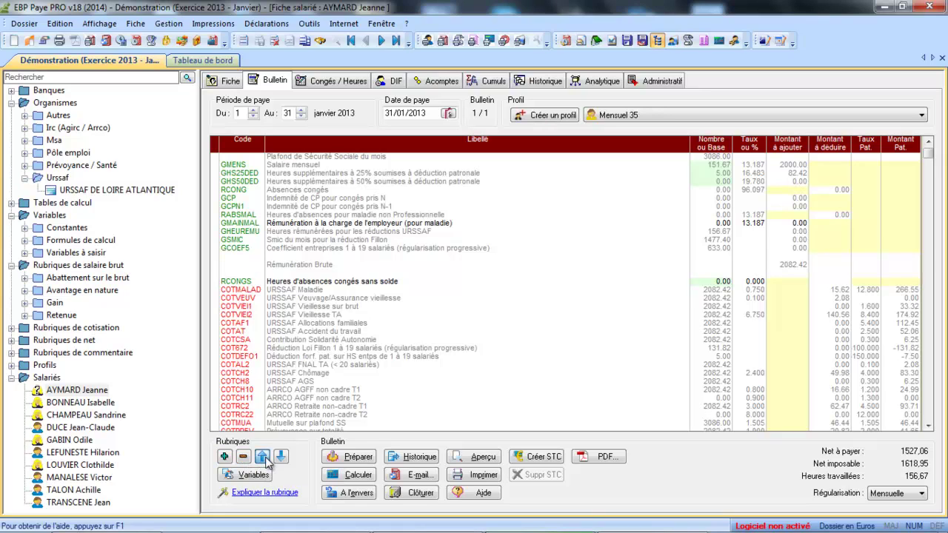
pyautogui.click(264, 456)
pyautogui.click(264, 457)
pyautogui.click(263, 457)
pyautogui.click(263, 457)
pyautogui.click(264, 457)
pyautogui.click(264, 457)
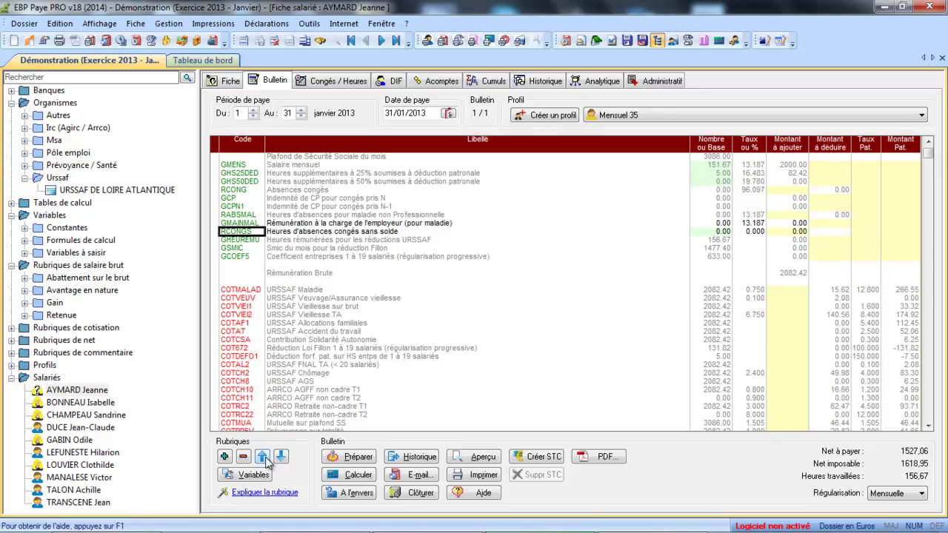
pyautogui.click(263, 457)
pyautogui.click(263, 457)
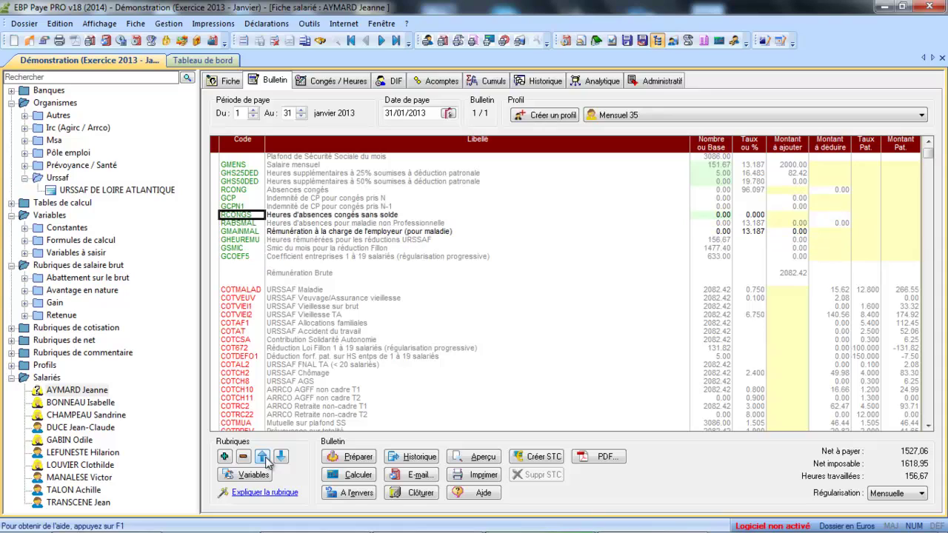
# - Move the RCONGS line up the payslip to directly below RCONG
pyautogui.click(263, 456)
pyautogui.click(264, 457)
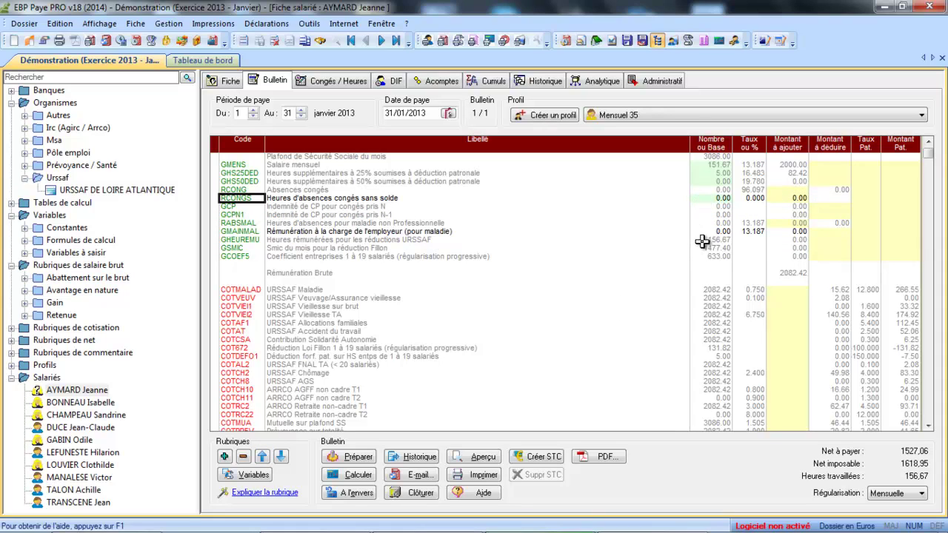
# - Set the 25% overtime variable HEUSU25 of the payslip line GHS25DED to 0
pyautogui.doubleClick(711, 172)
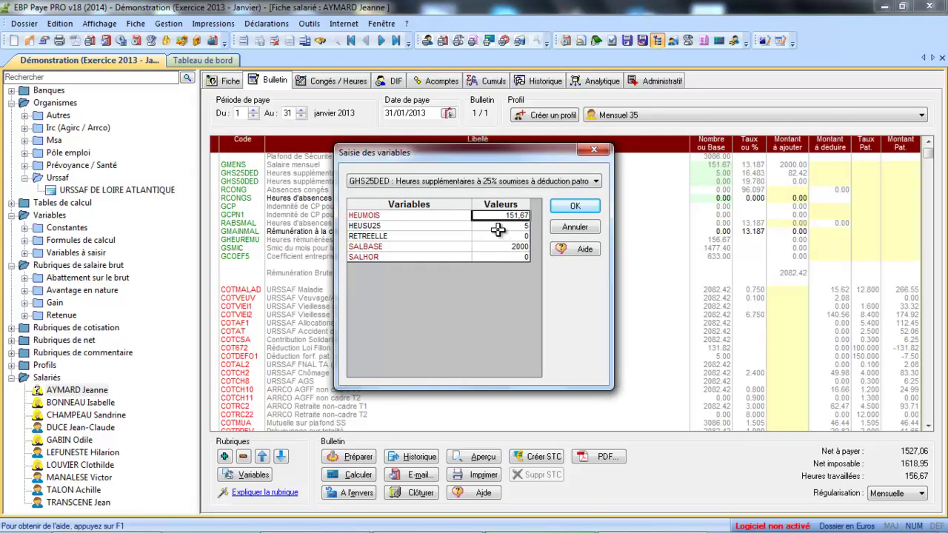
pyautogui.doubleClick(499, 226)
pyautogui.write('0')
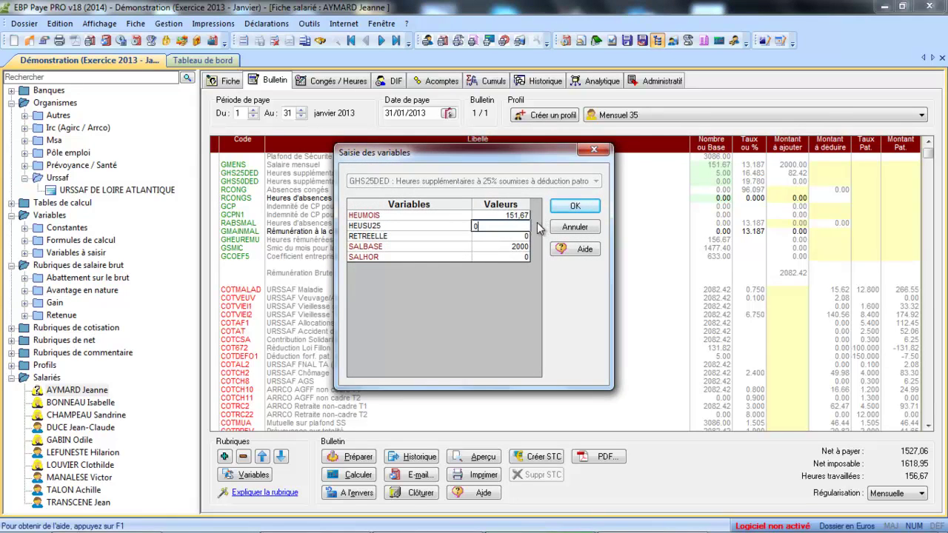
pyautogui.click(569, 206)
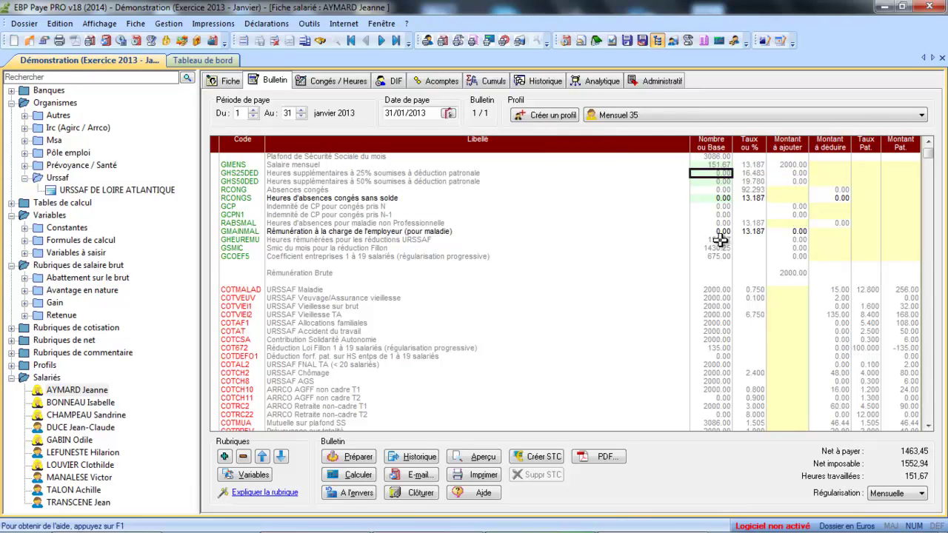
# - Set the variable CONGSSOLDE of the RCONGS payslip line to 10 and check the GHEUREMU base
pyautogui.click(709, 197)
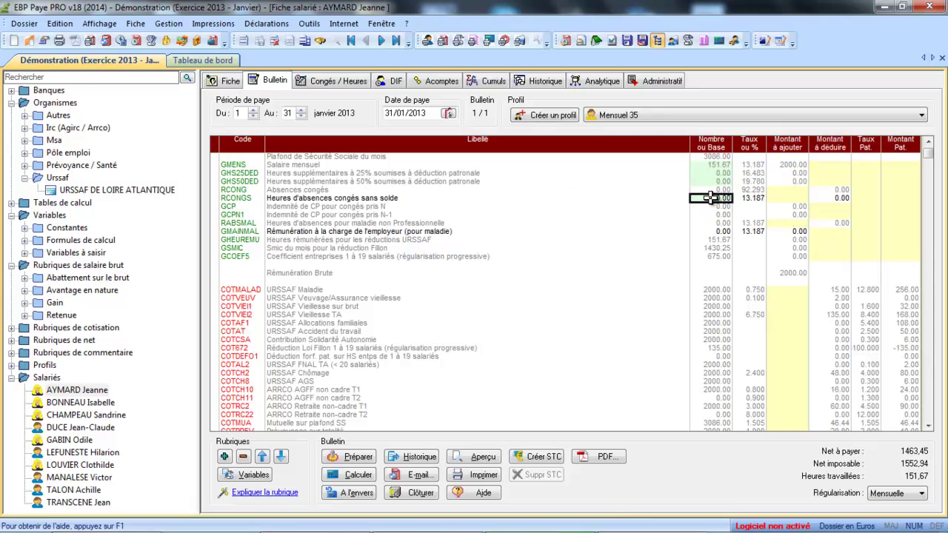
pyautogui.doubleClick(710, 198)
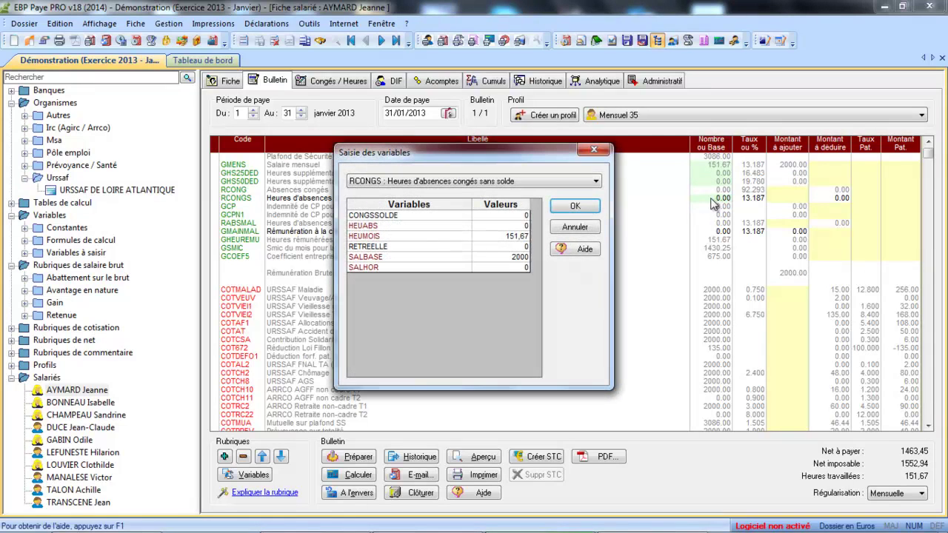
pyautogui.click(510, 215)
pyautogui.write('10')
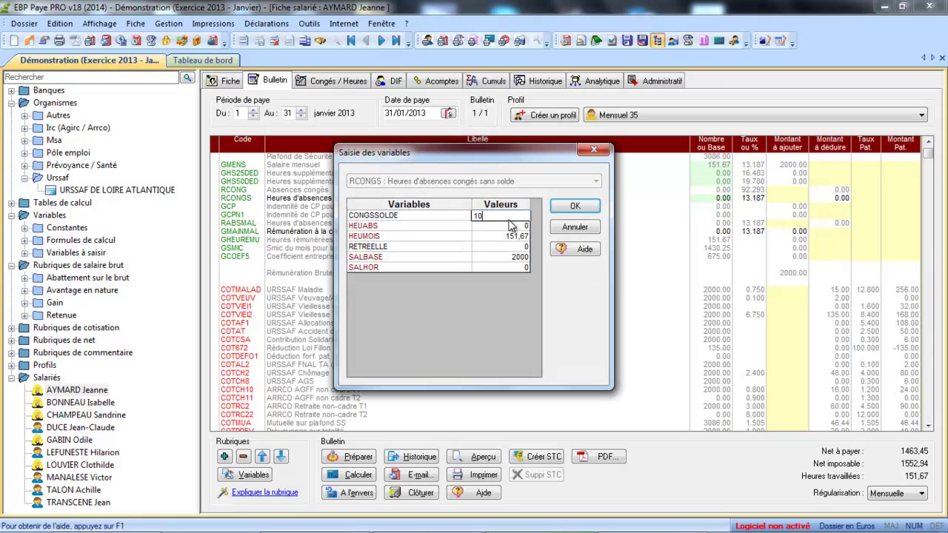
pyautogui.click(574, 207)
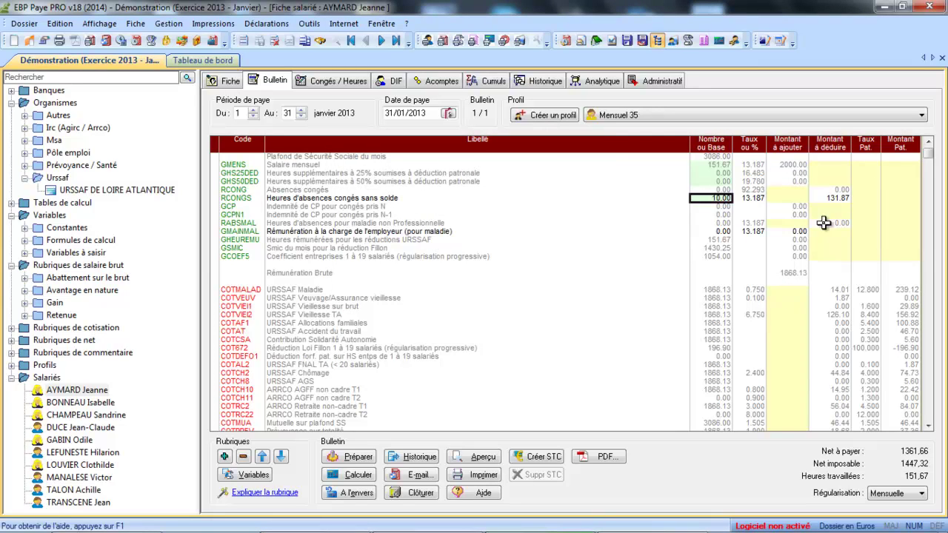
pyautogui.click(699, 240)
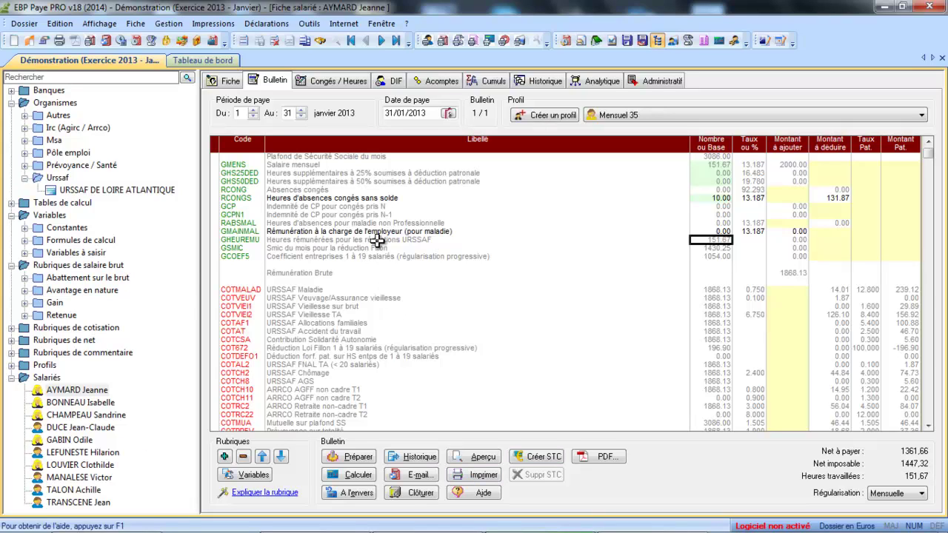
# - Append +CONGSSOLDE to the end of the calculation formula HEUNTRAV and save the variable
pyautogui.click(24, 240)
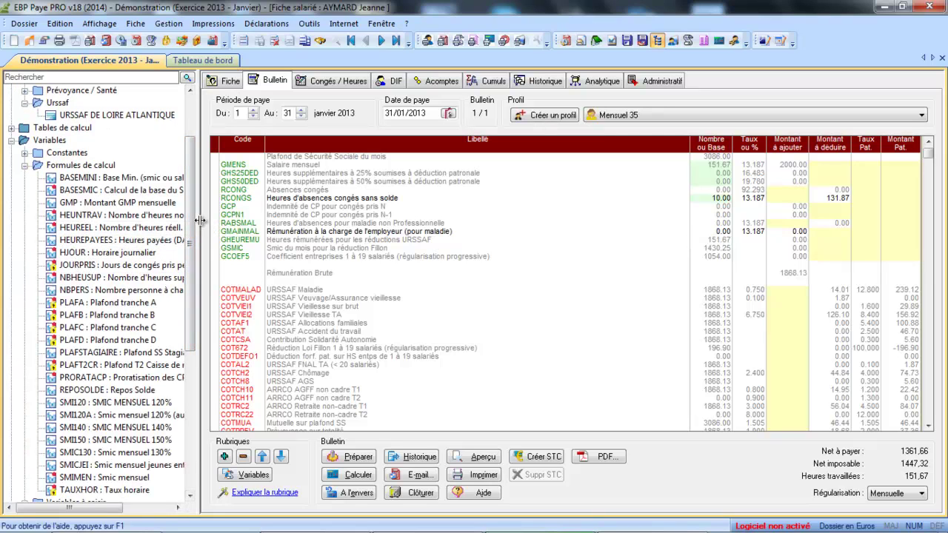
pyautogui.moveTo(196, 222); pyautogui.dragTo(317, 225)
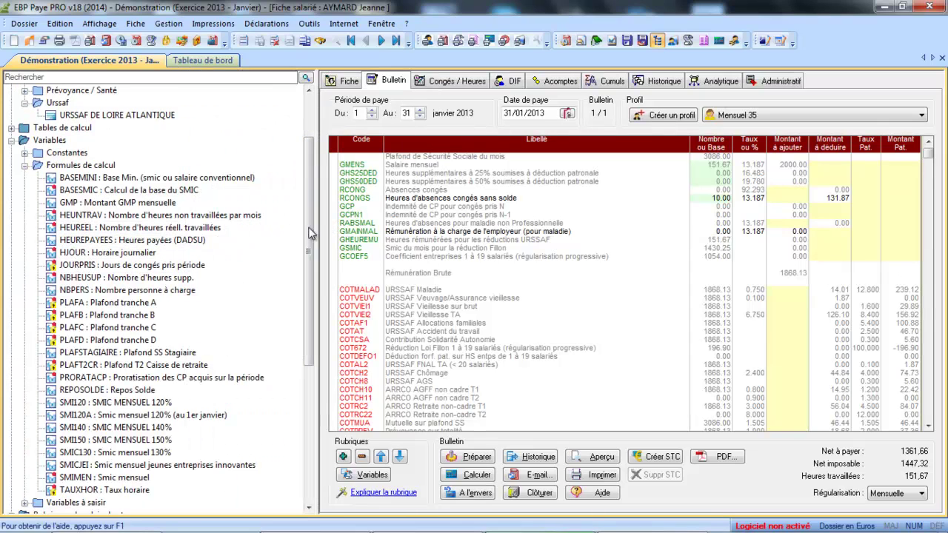
pyautogui.click(130, 215)
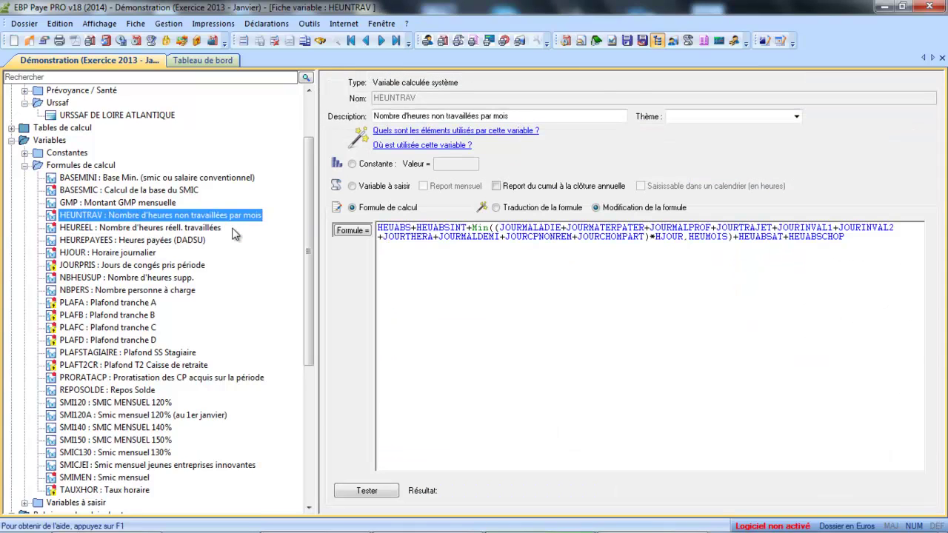
pyautogui.click(862, 242)
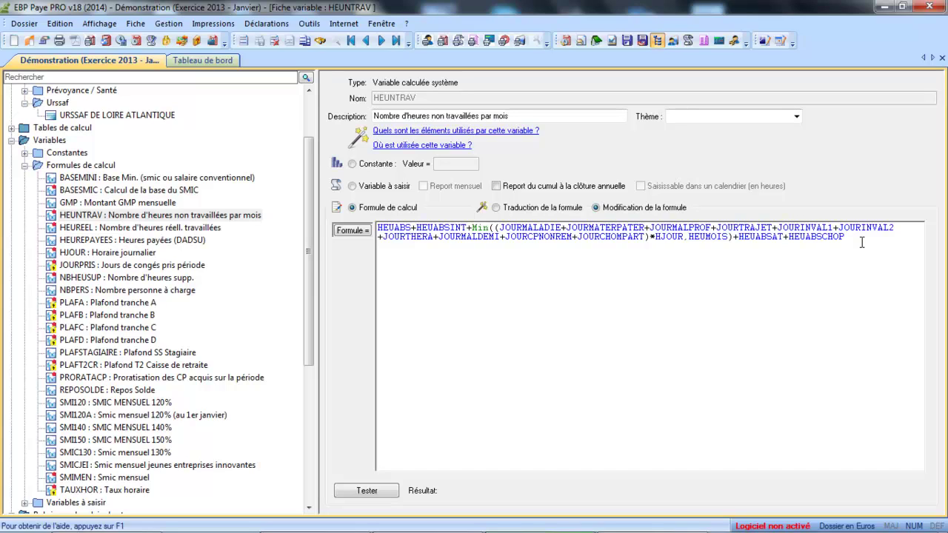
pyautogui.write('+congs')
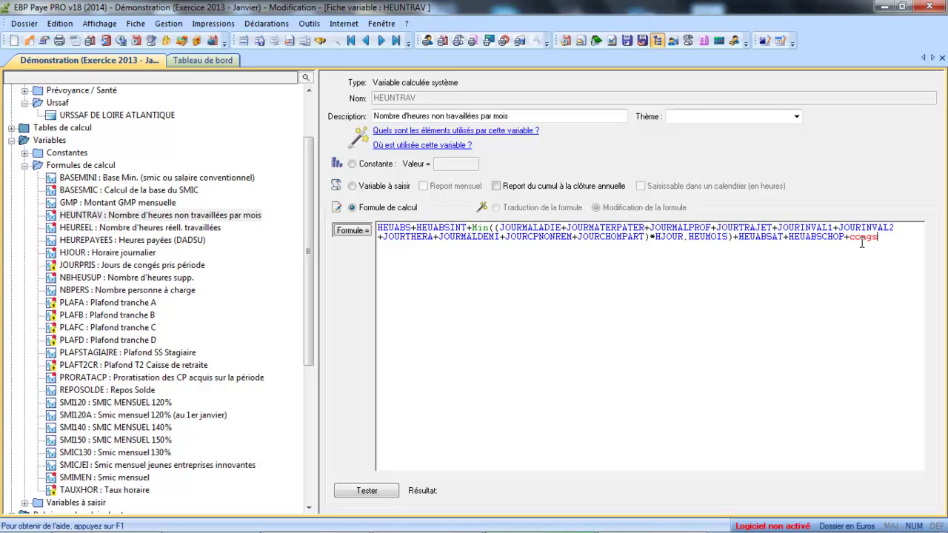
pyautogui.write('solde')
pyautogui.click(260, 43)
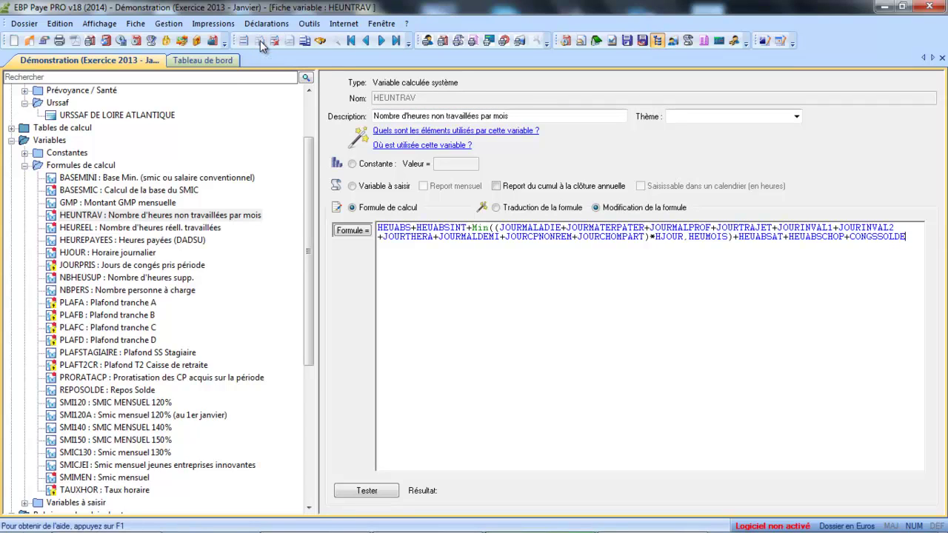
# - Examine how the calculation formula HEUREEL uses HEUNTRAV to count the hours actually worked
pyautogui.click(97, 230)
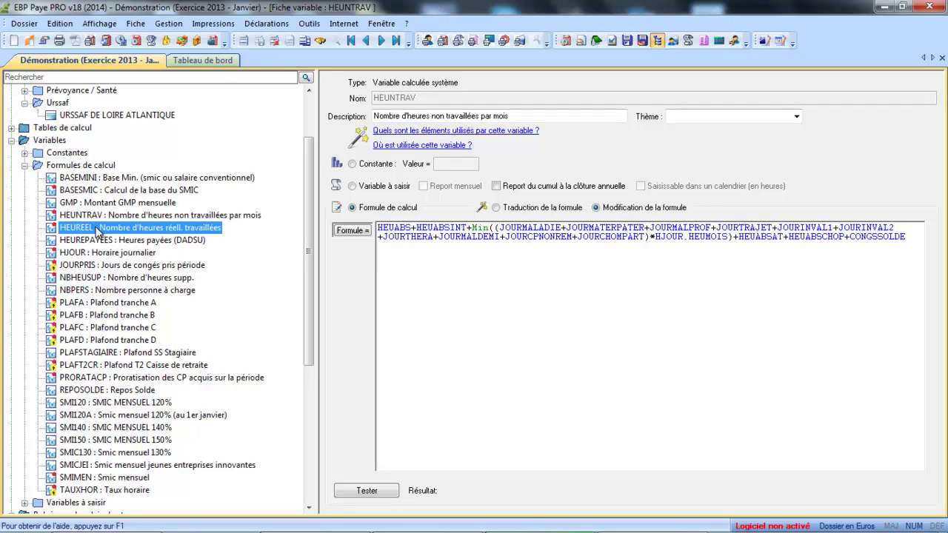
pyautogui.click(454, 253)
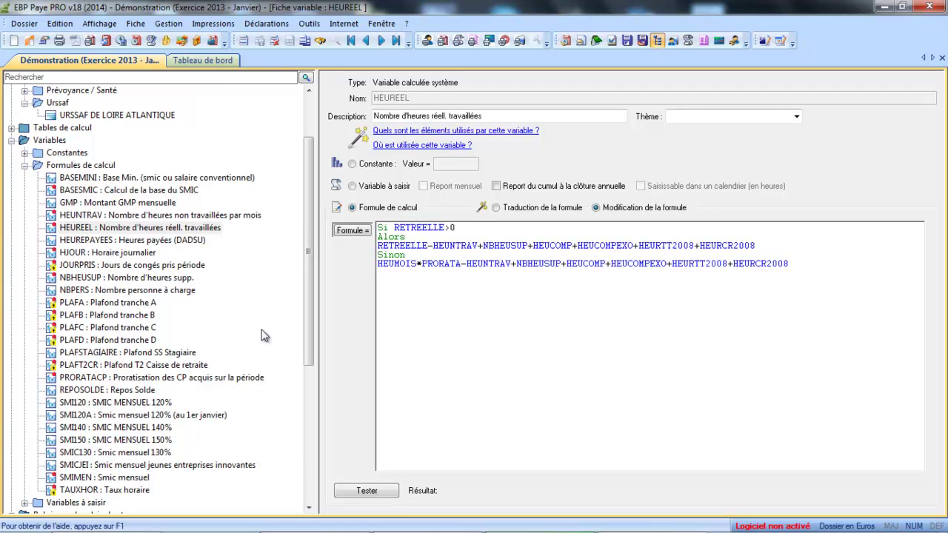
pyautogui.click(24, 165)
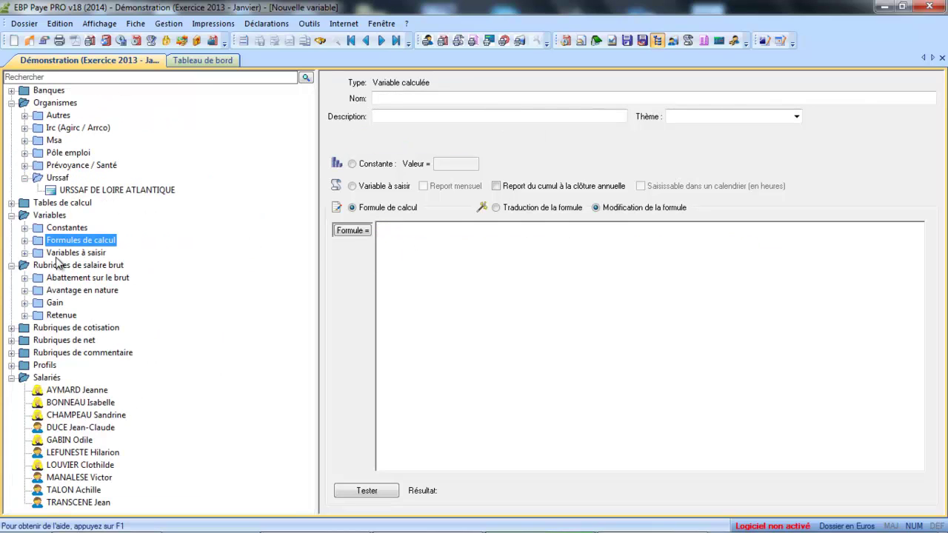
# - Reopen the first employee's payslip and check the hours worked and the base of the GHEUREMU line
pyautogui.click(56, 389)
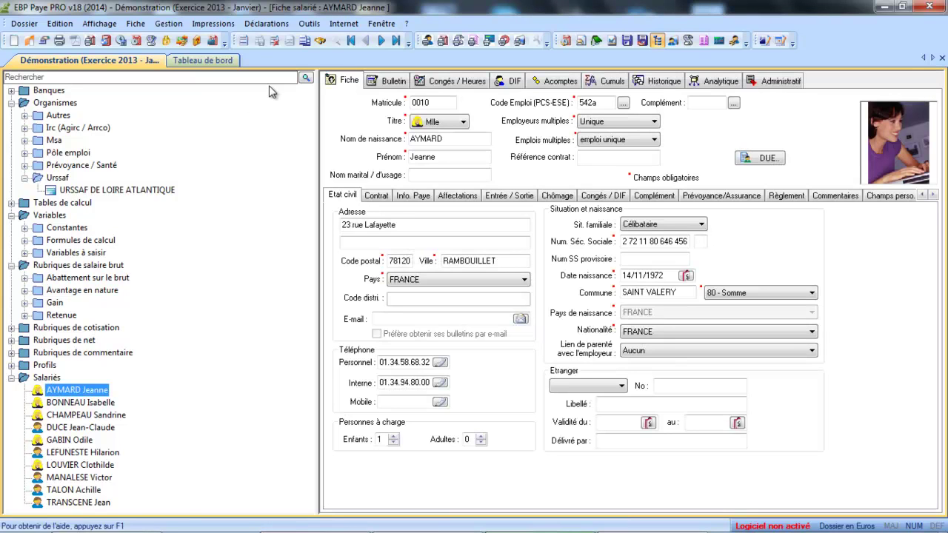
pyautogui.click(382, 83)
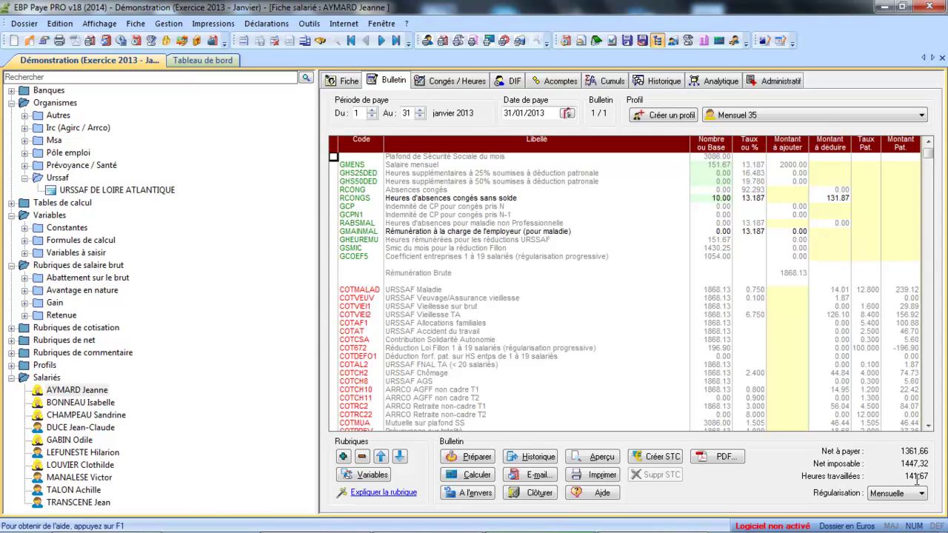
pyautogui.click(715, 240)
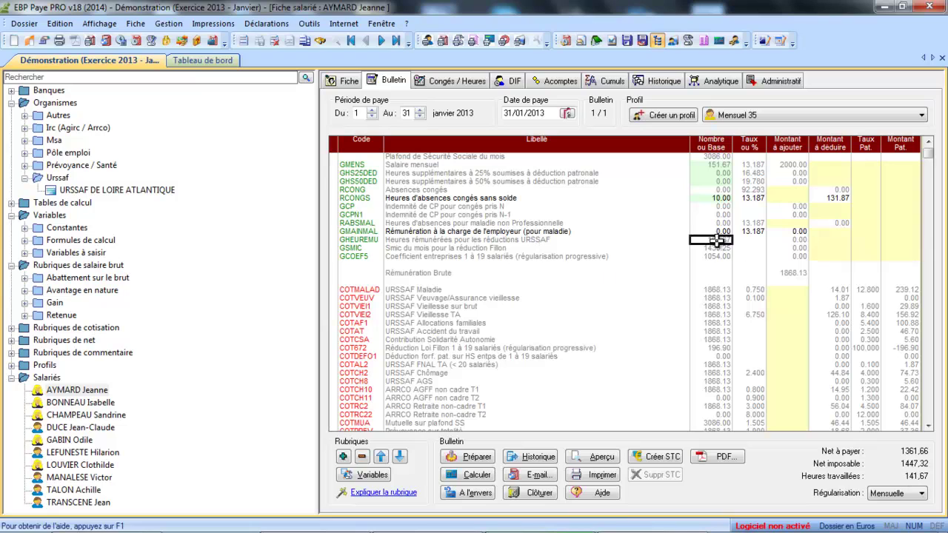
# - Open the Base formula of the gross-salary item GHEUREMU in the formula editor
pyautogui.doubleClick(358, 241)
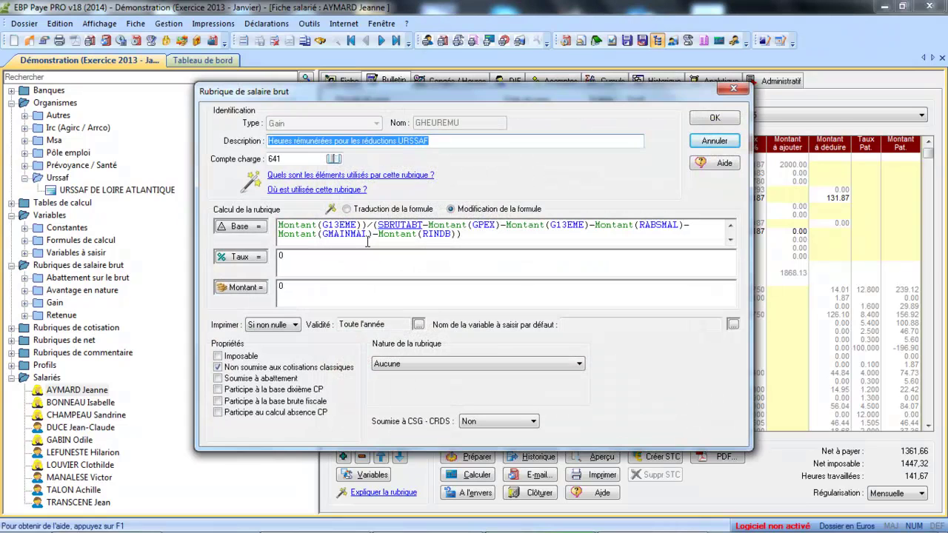
pyautogui.click(255, 226)
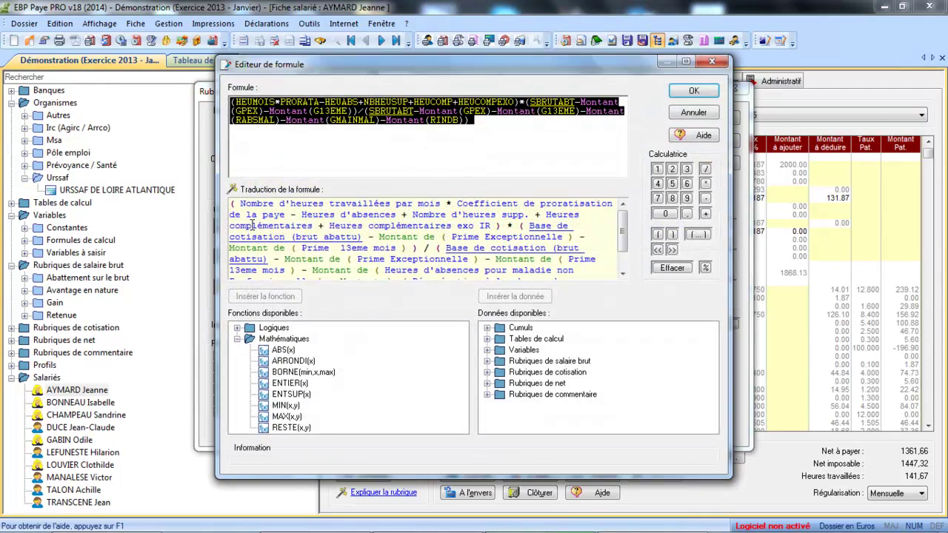
pyautogui.click(362, 168)
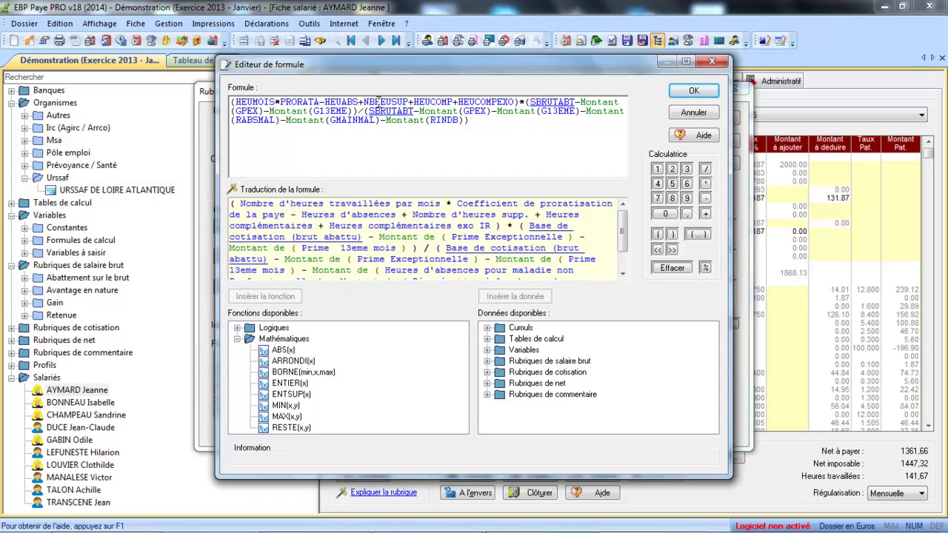
pyautogui.click(516, 102)
pyautogui.write(')')
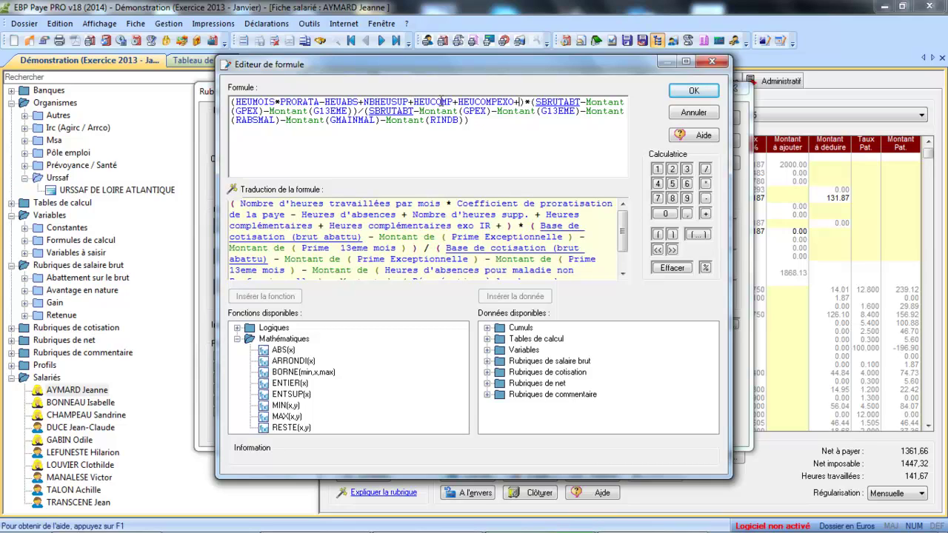
pyautogui.press('BackSpace')
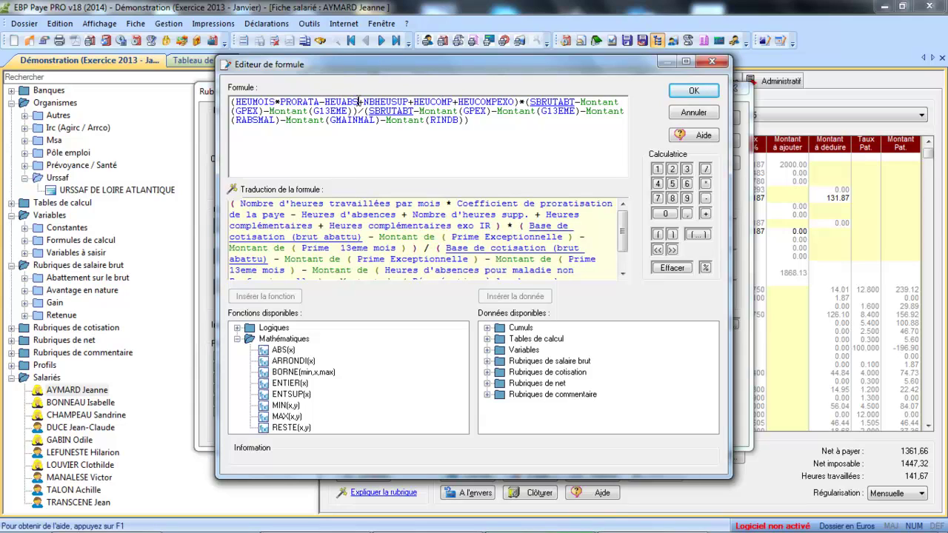
# - Insert -CONGSSOLDE after HEUABS in the Base formula of GHEUREMU and save the item
pyautogui.write('-csolde')
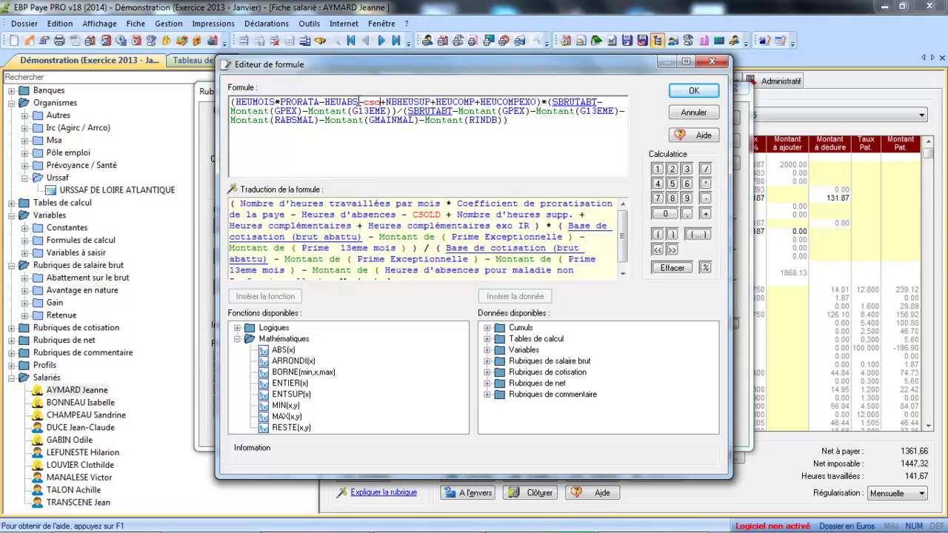
pyautogui.press('BackSpace')
pyautogui.press('BackSpace')
pyautogui.press('BackSpace')
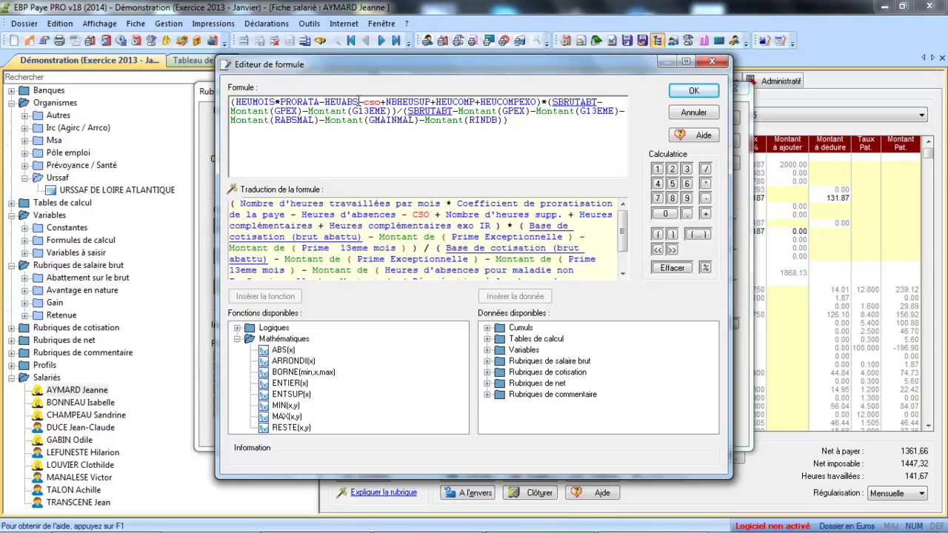
pyautogui.press('BackSpace')
pyautogui.press('BackSpace')
pyautogui.write('ong')
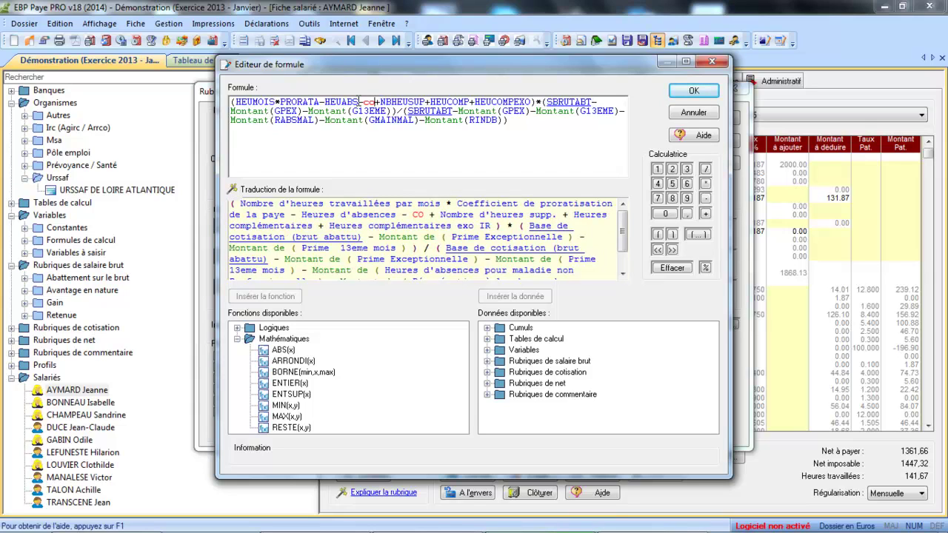
pyautogui.write('ssolde')
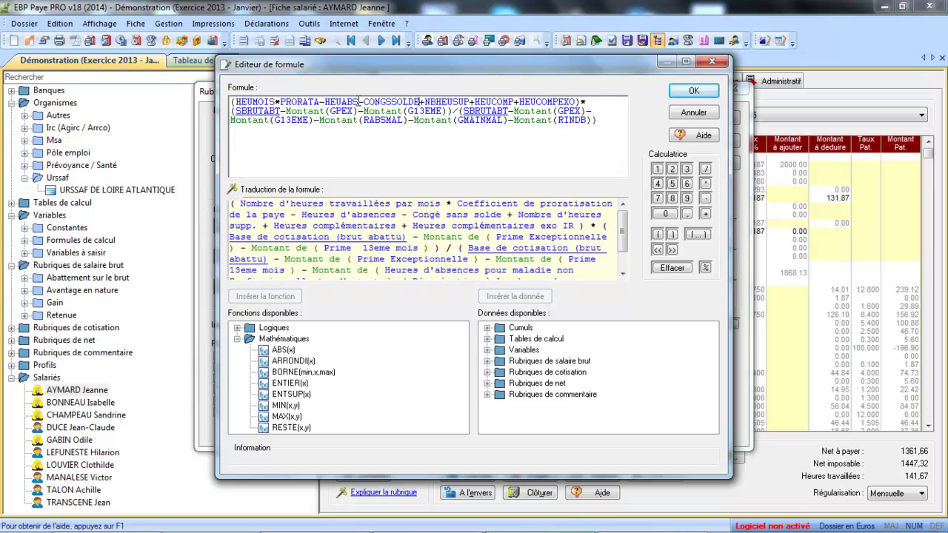
pyautogui.click(690, 92)
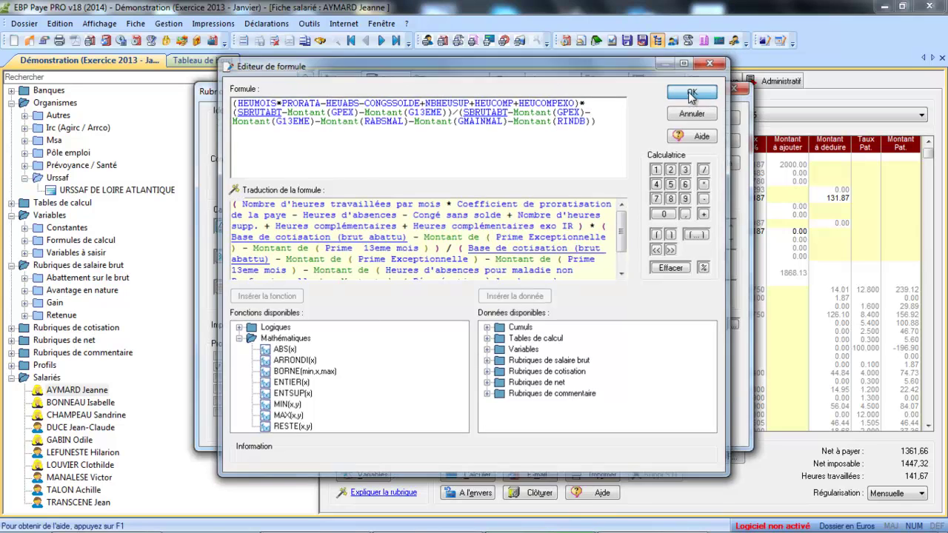
pyautogui.click(712, 118)
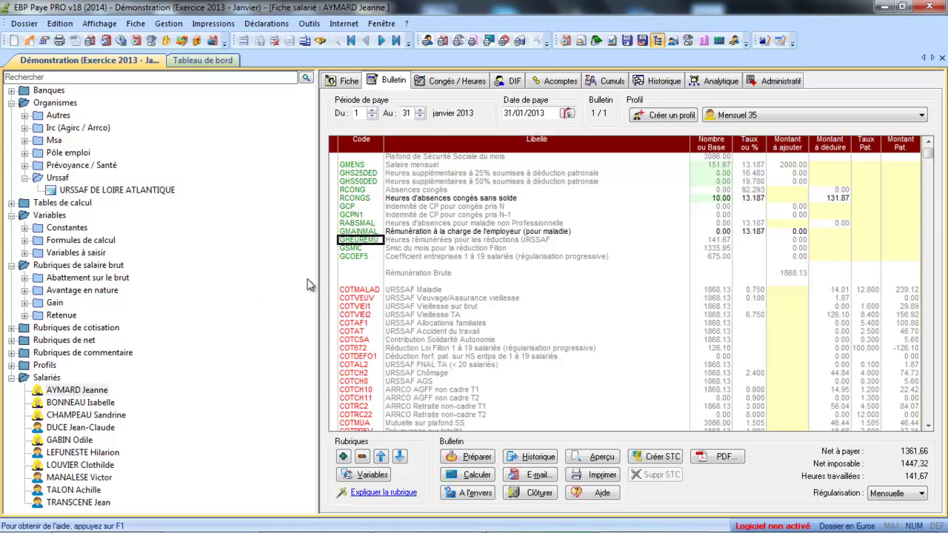
pyautogui.moveTo(317, 275); pyautogui.dragTo(199, 258)
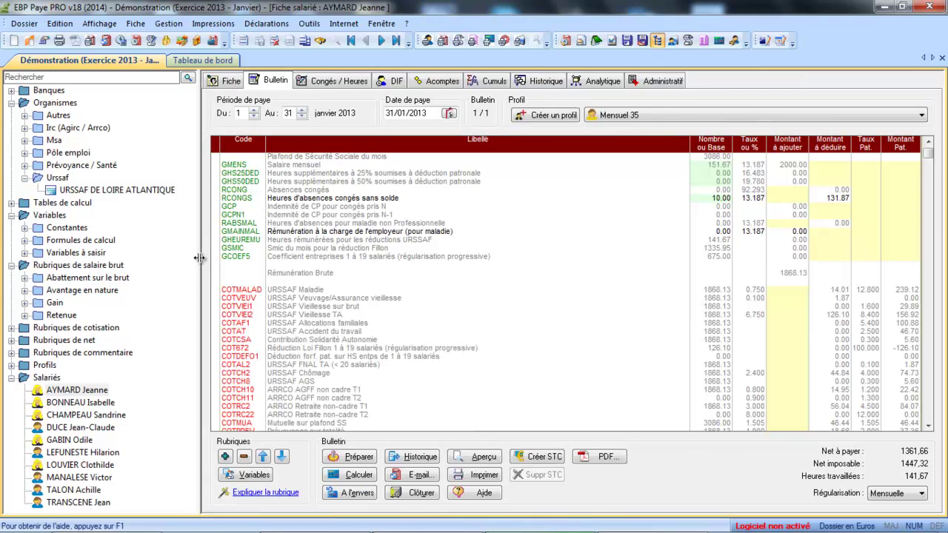